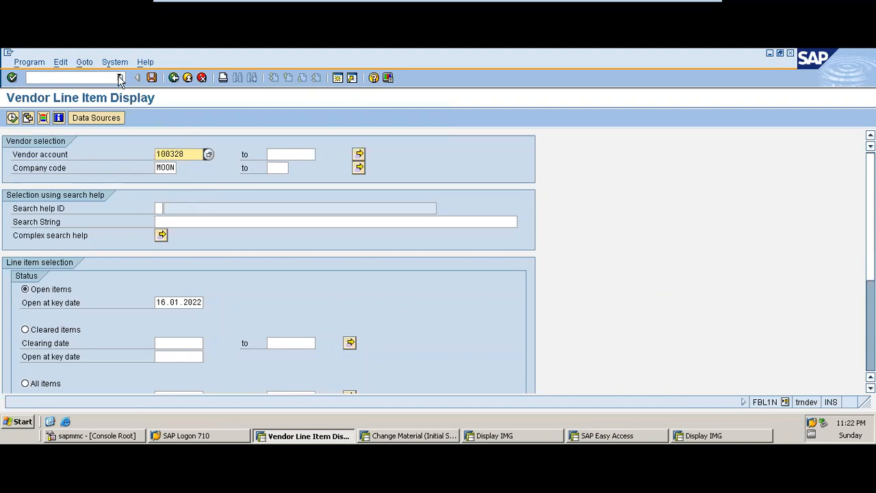
- Leave the vendor line item display and open the customer line item display with transaction fbl5n
left_click(174, 77)
left_click(98, 77)
type("fbl5n")
key("Return")
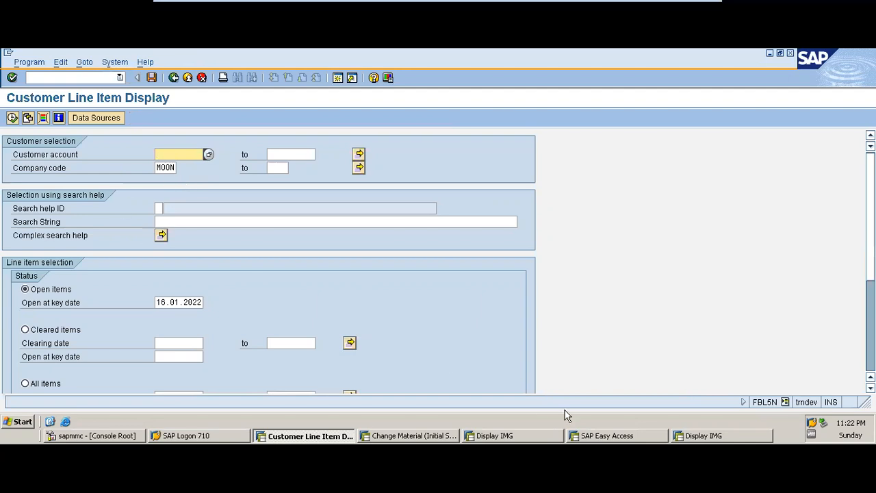
- Review the catalog of saved variants for the customer line item report
mouse_move(870, 216)
left_mouse_down()
mouse_move(870, 256)
mouse_move(870, 216)
left_mouse_up()
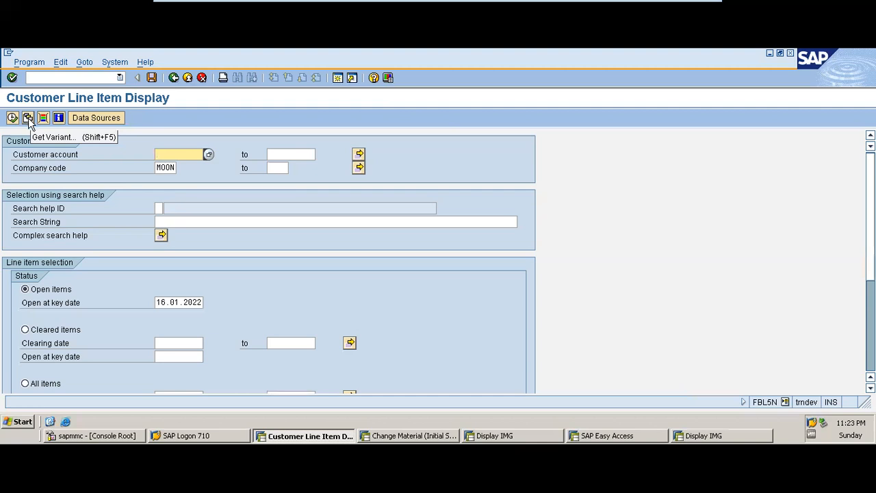
left_click(28, 118)
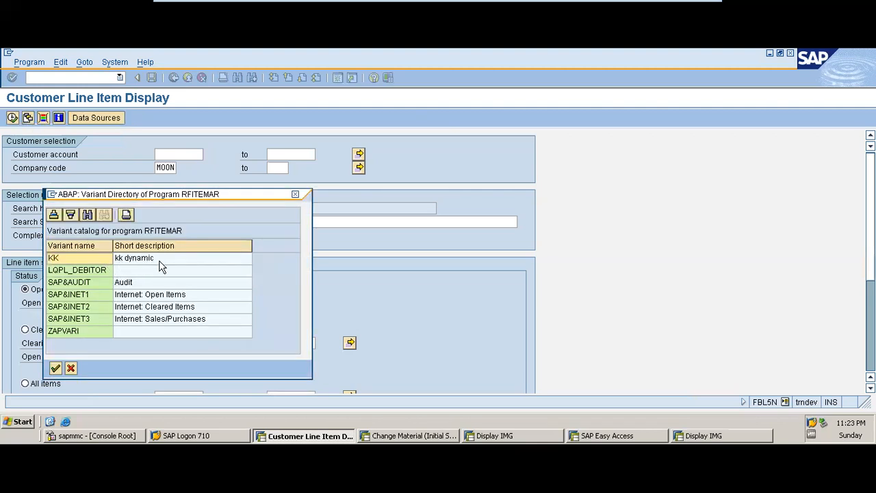
left_click(294, 195)
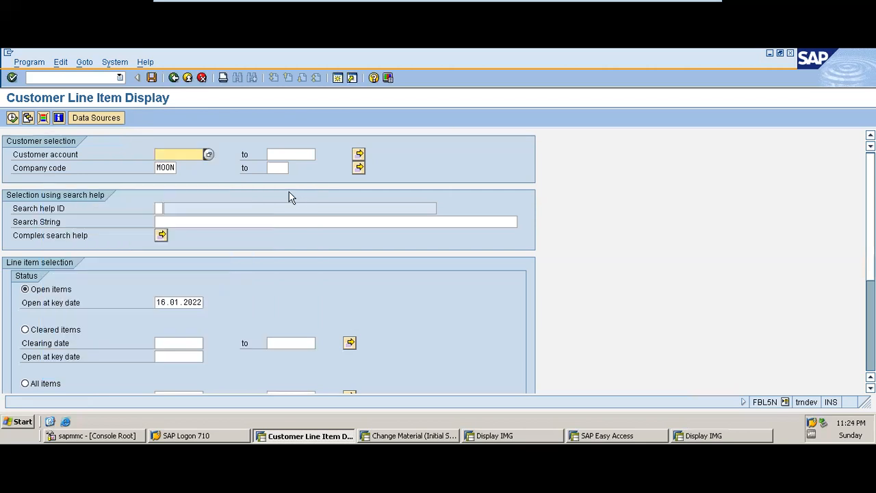
- Show the dynamic selections and collapse the Customer master, Company code and Documents folders
left_click(43, 118)
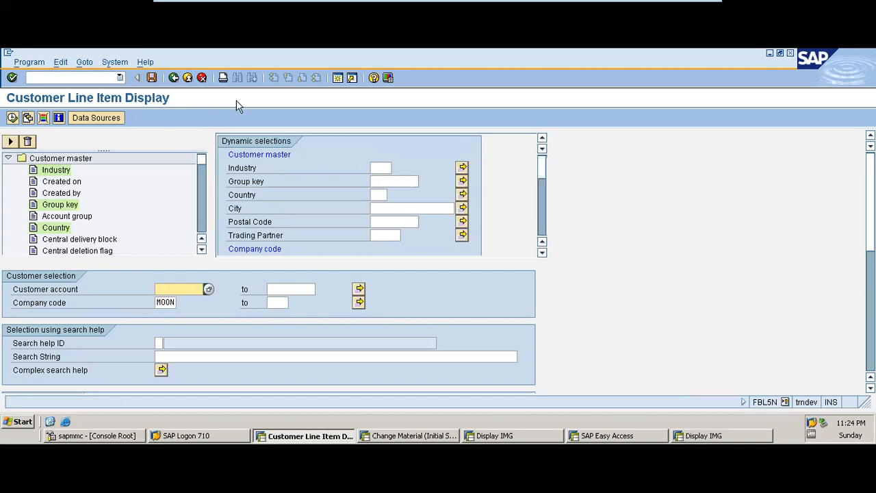
left_click(8, 158)
left_click(8, 171)
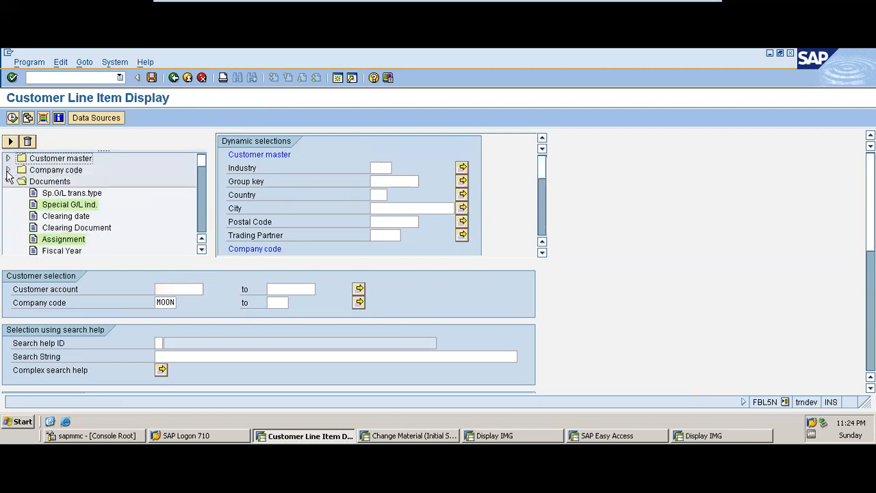
left_click(8, 182)
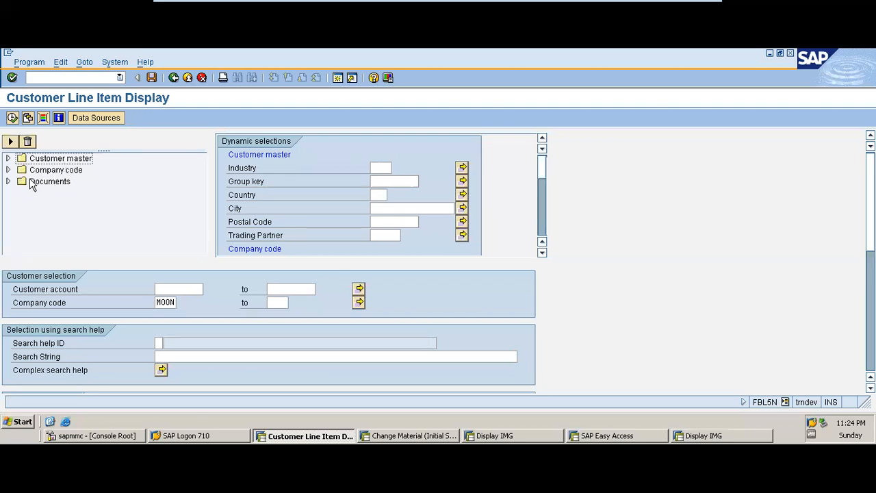
- Add the Fiscal Year field from the Documents folder to the dynamic selections and go to its entry field
left_click(8, 181)
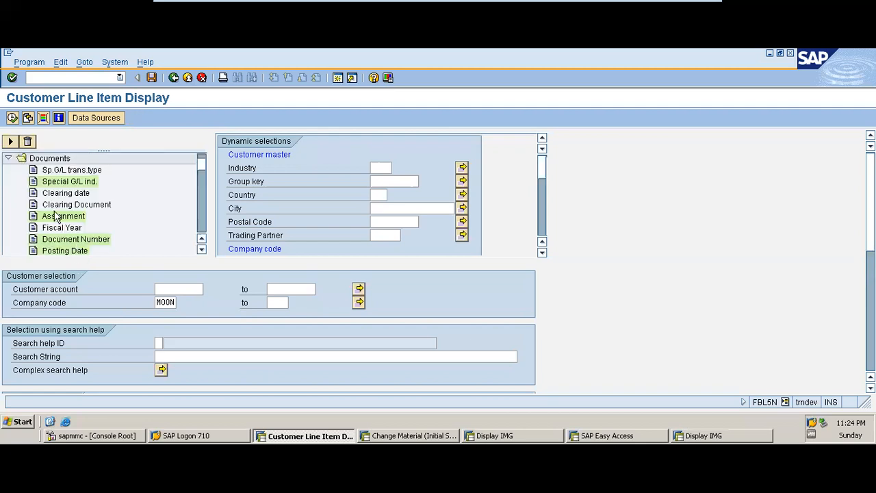
left_click(39, 228)
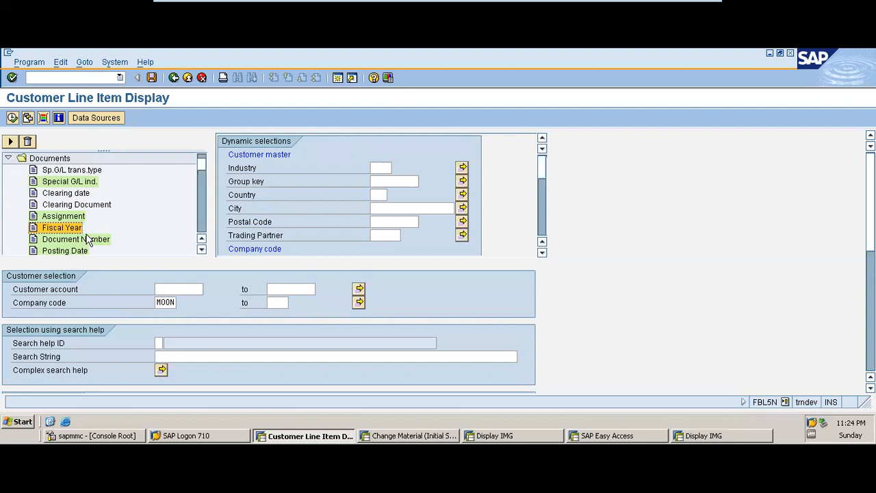
scroll(89, 233, "up", 5)
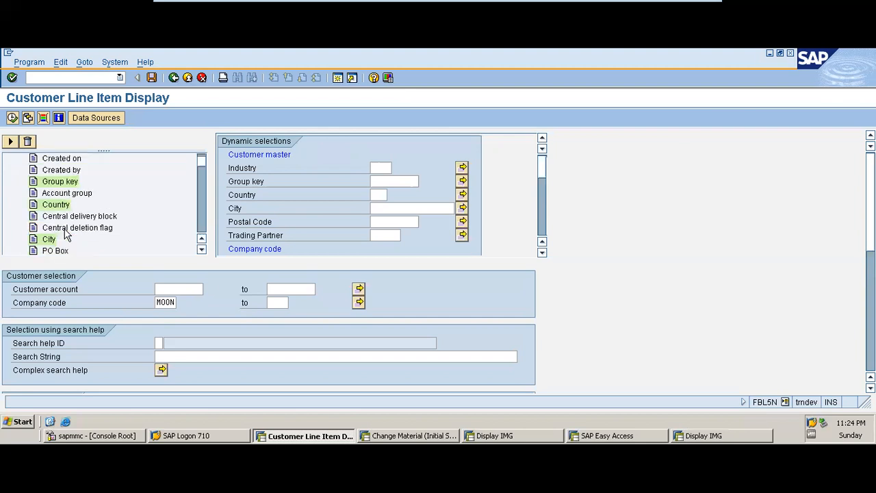
left_click(542, 234)
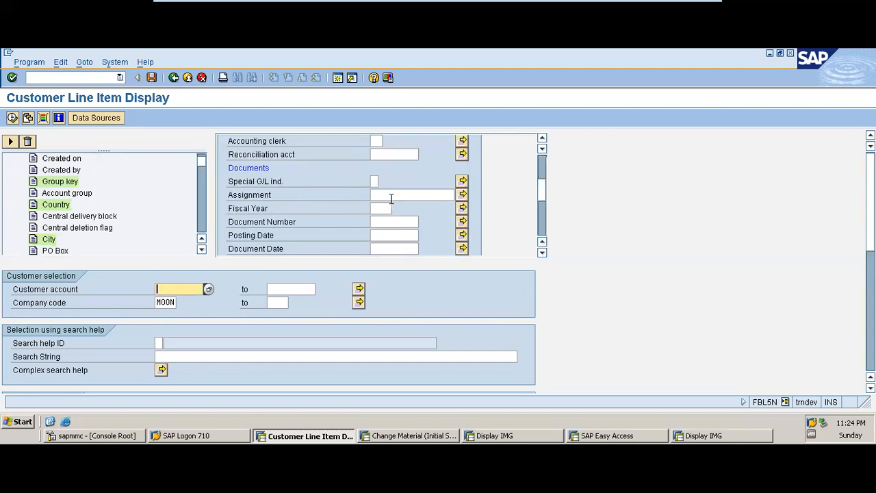
left_click(382, 208)
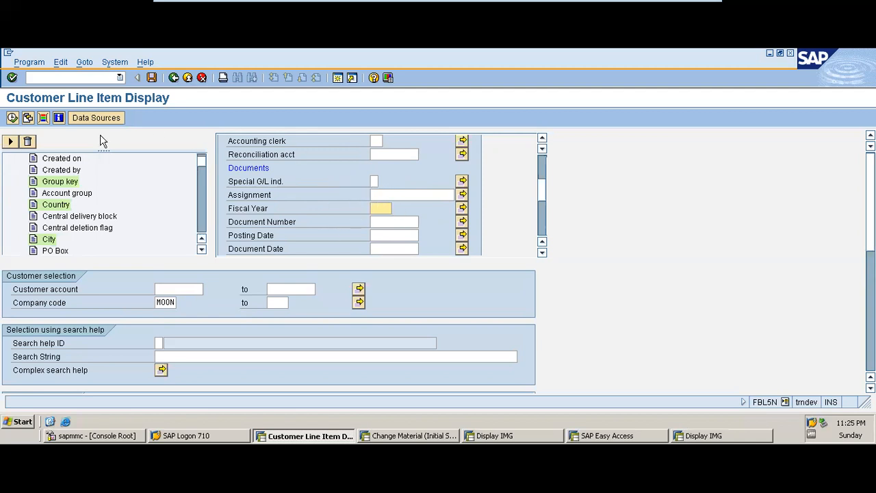
- Save the selections as variant KELLY-MOON with the meaning KELLY-MOON, and check for it in the variant catalog
left_click(152, 78)
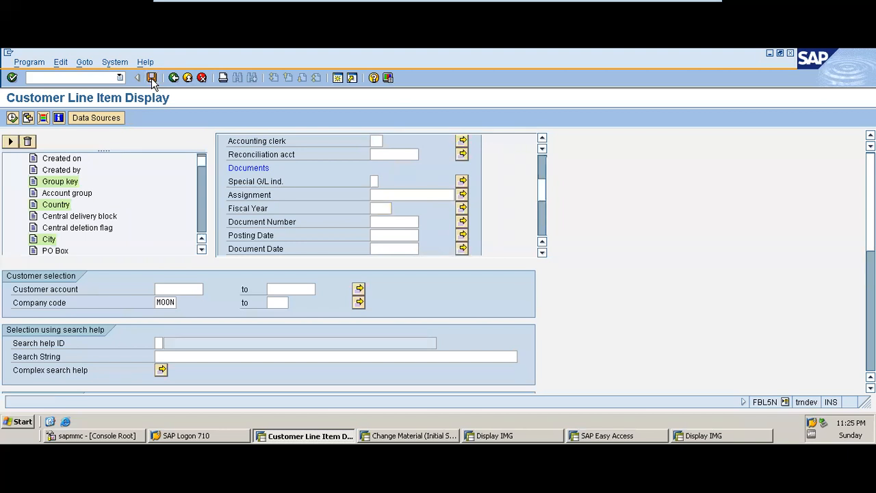
left_click(123, 142)
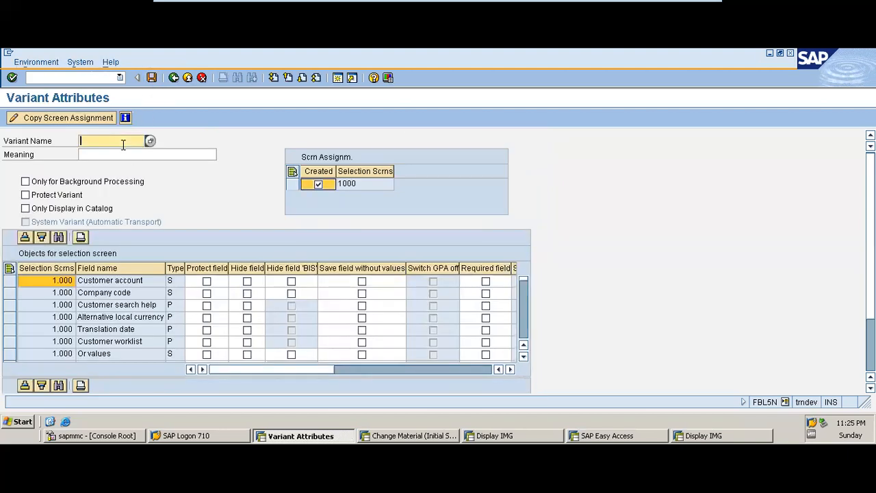
type("KELLY-")
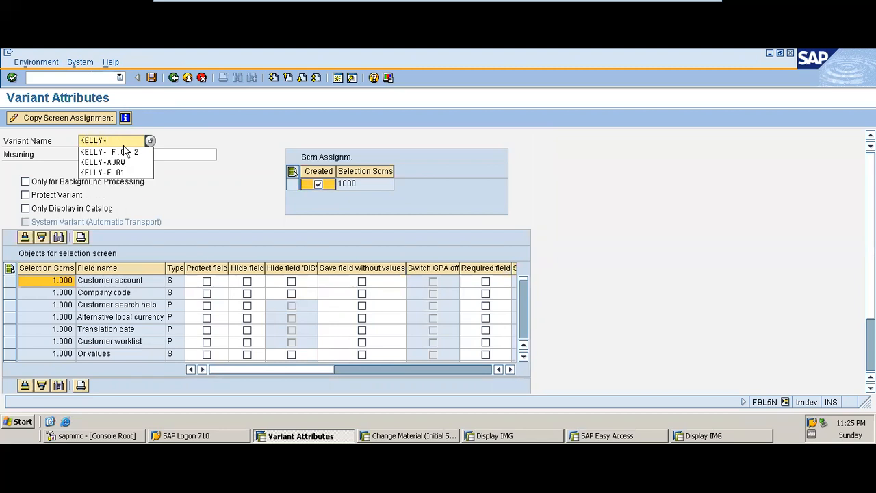
type("MOON")
left_click(126, 153)
type("KELLY")
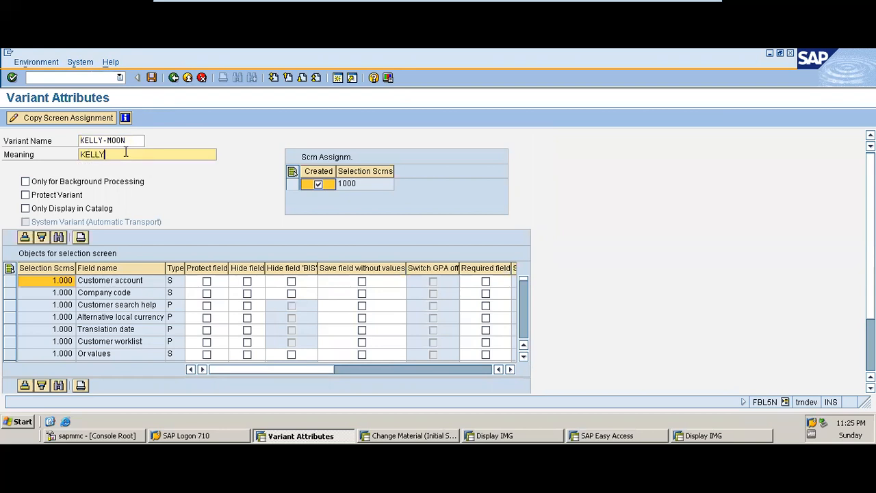
type("-MOON")
left_click(152, 77)
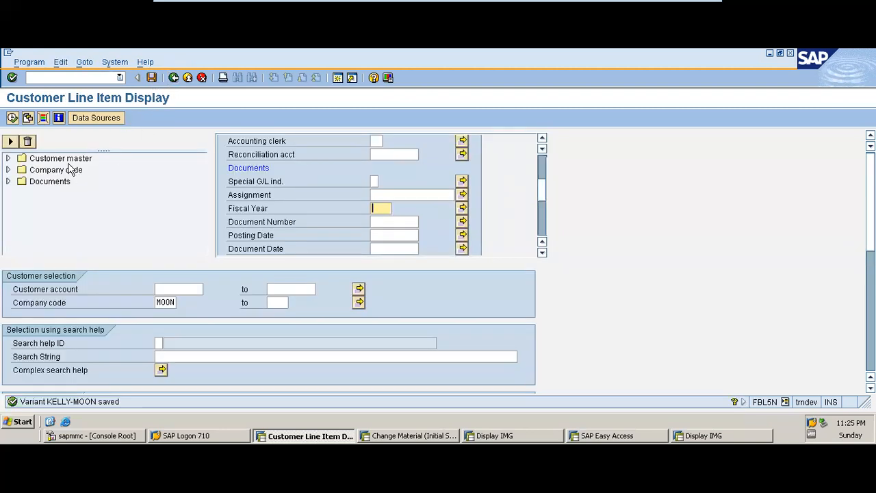
left_click(41, 118)
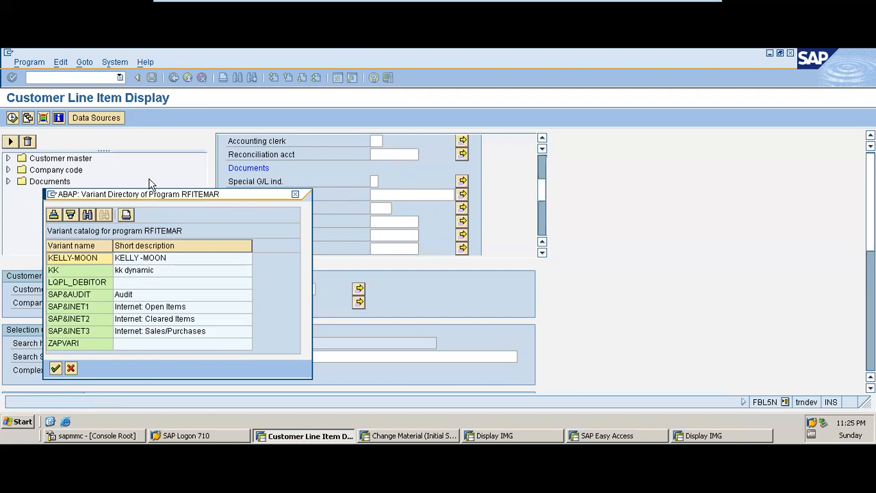
left_click(295, 195)
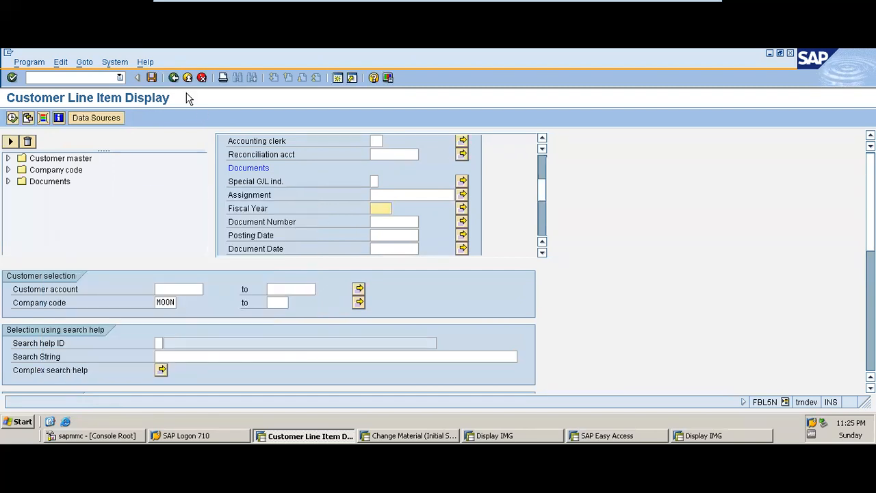
left_click(173, 77)
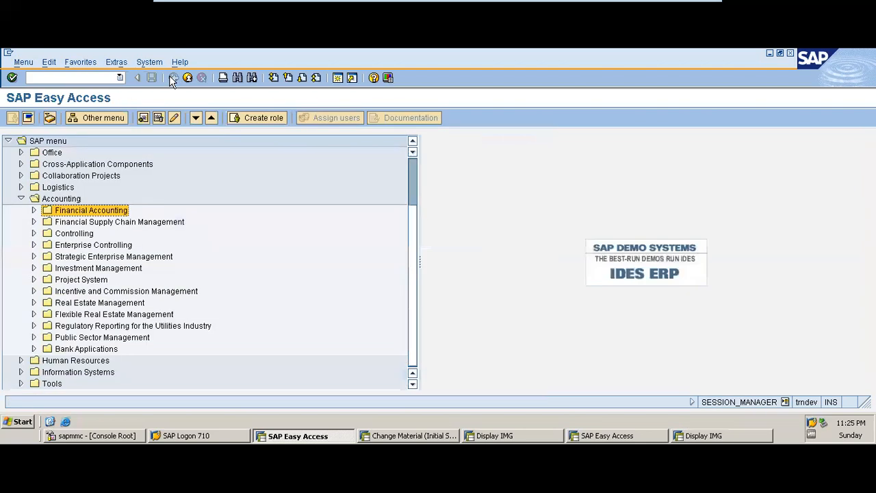
left_click(119, 78)
left_click(93, 89)
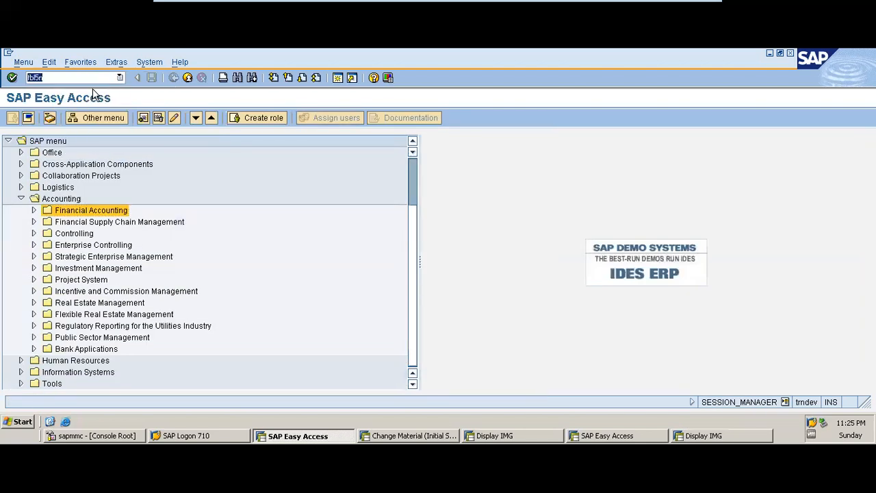
key("Return")
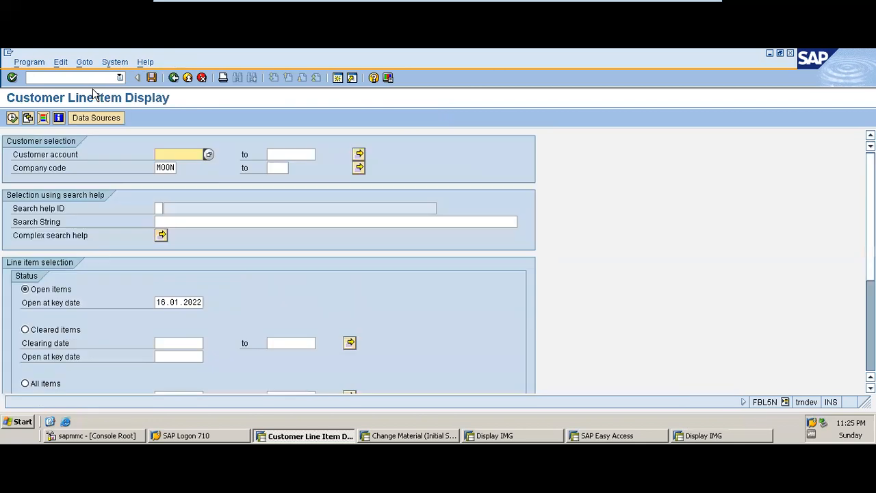
left_click(27, 119)
double_click(134, 258)
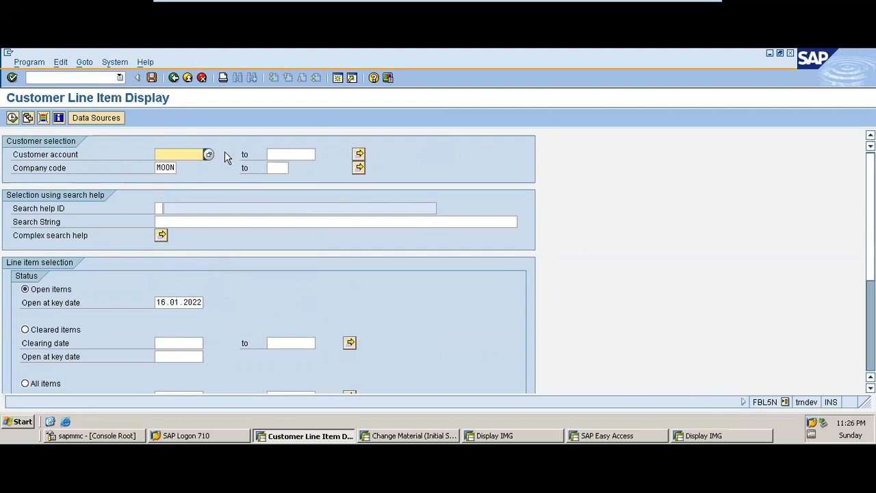
- Search the customers of company code MOON and select ETISALAT NIG as the customer account
left_click(358, 156)
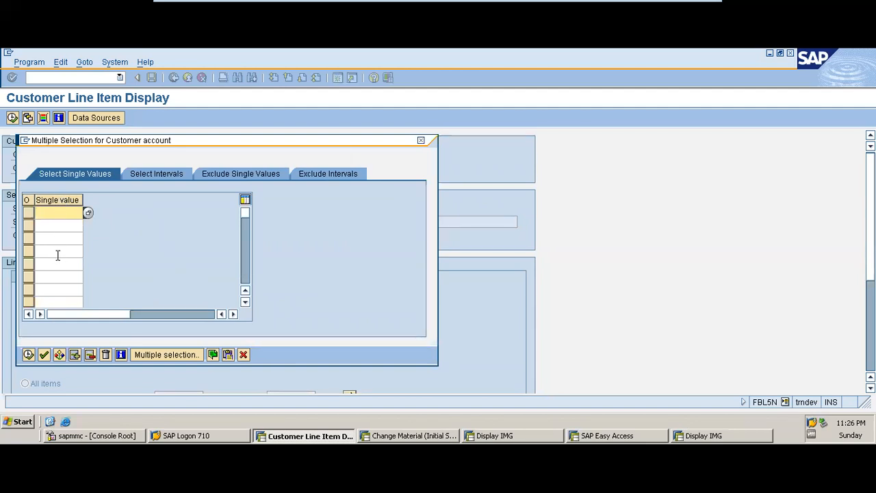
left_click(421, 141)
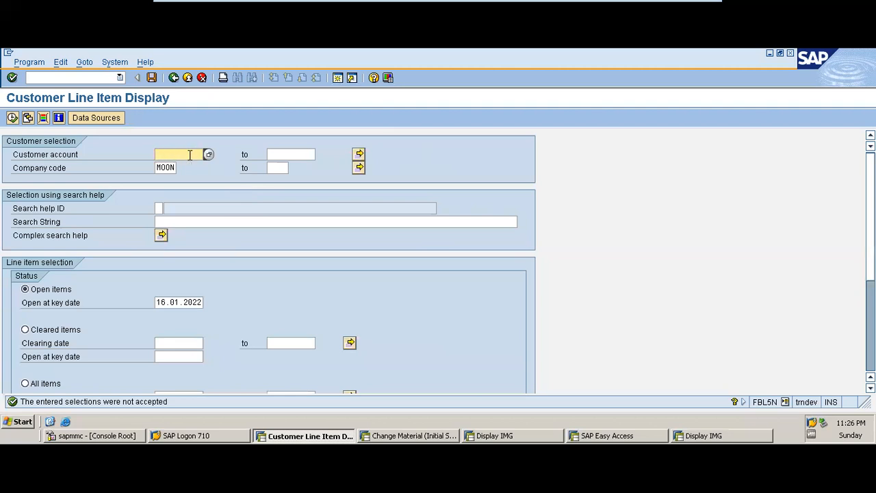
left_click(178, 154)
left_click(193, 178)
left_click(209, 153)
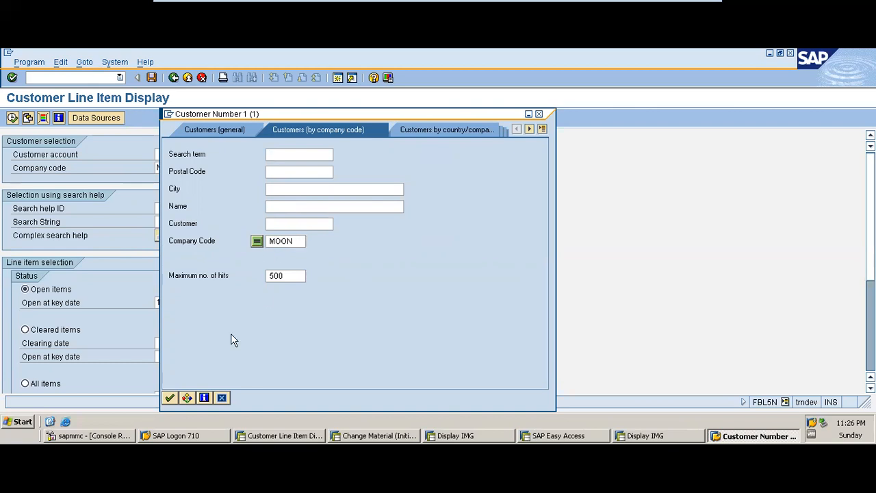
left_click(170, 398)
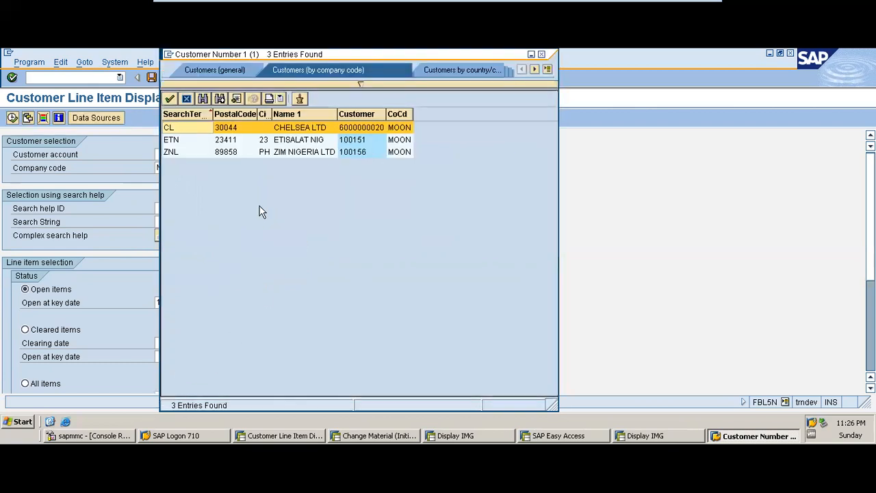
double_click(303, 142)
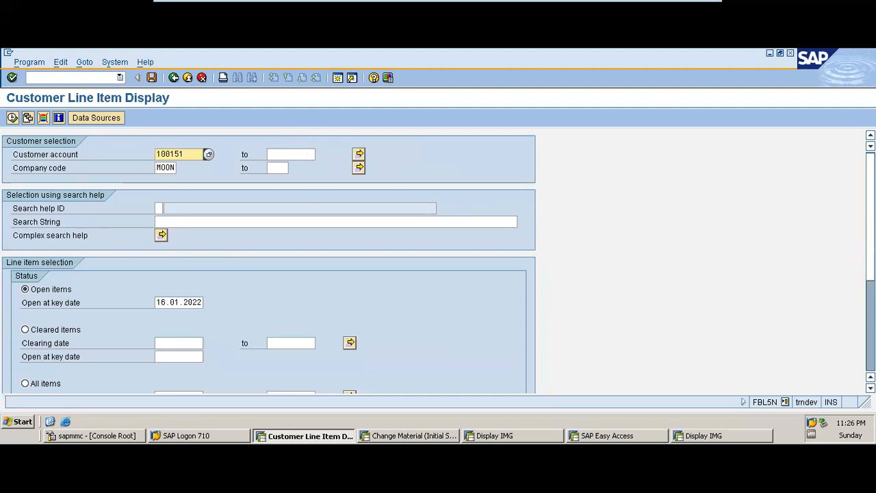
- Review the line item selection options and set the status to All items
scroll(438, 260, "down", 1)
scroll(268, 260, "down", 1)
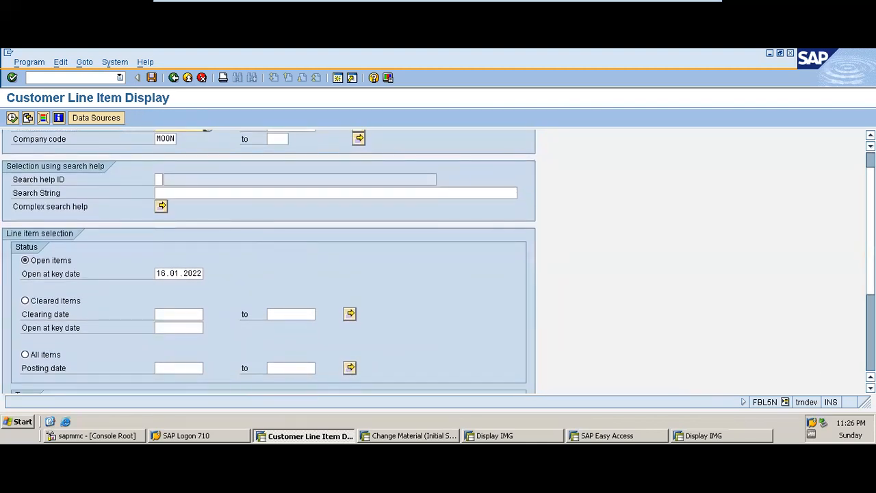
scroll(268, 260, "down", 3)
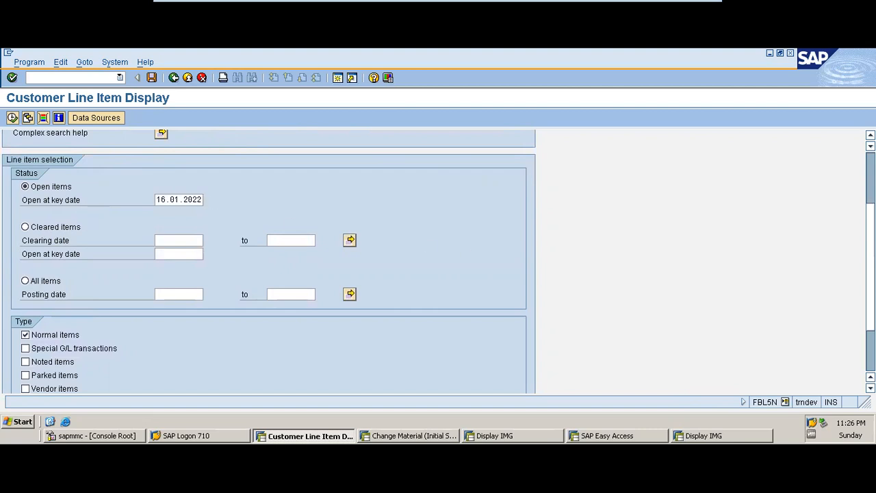
scroll(269, 260, "up", 3)
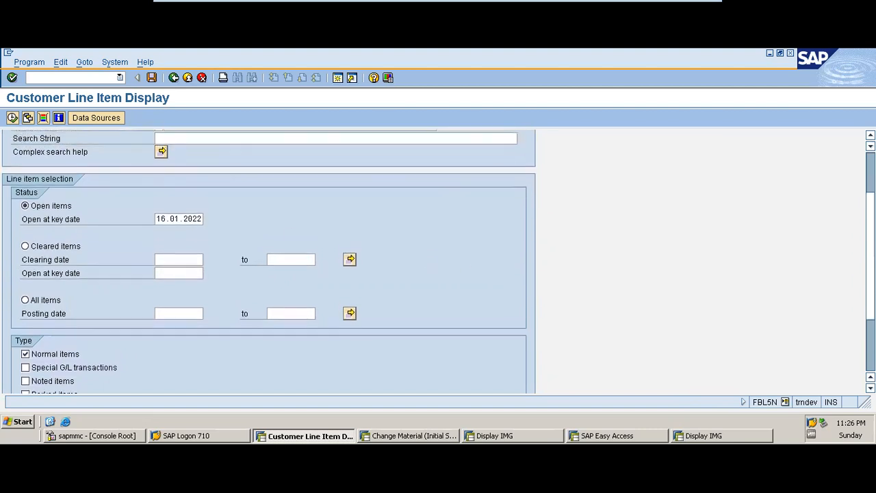
scroll(268, 260, "up", 2)
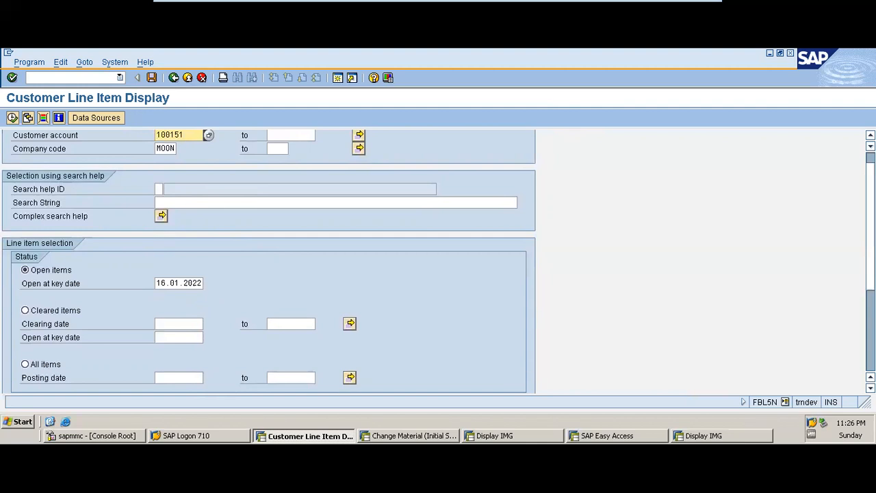
scroll(173, 366, "down", 4)
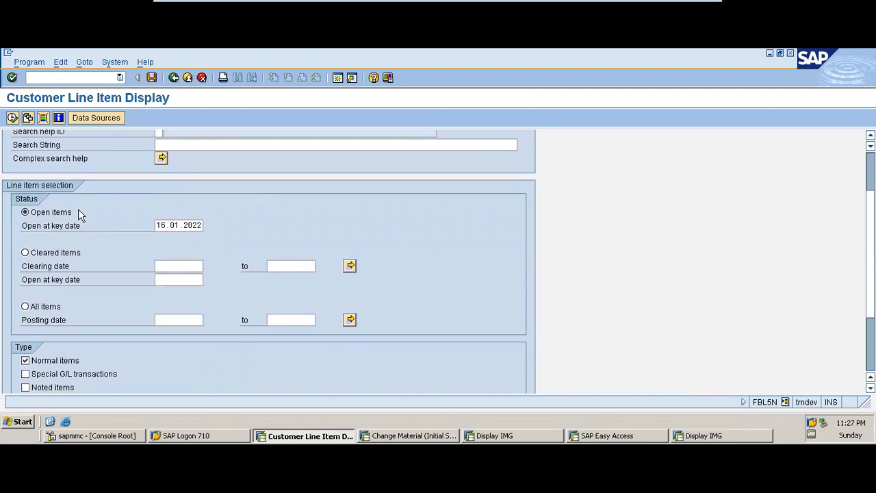
left_click(166, 265)
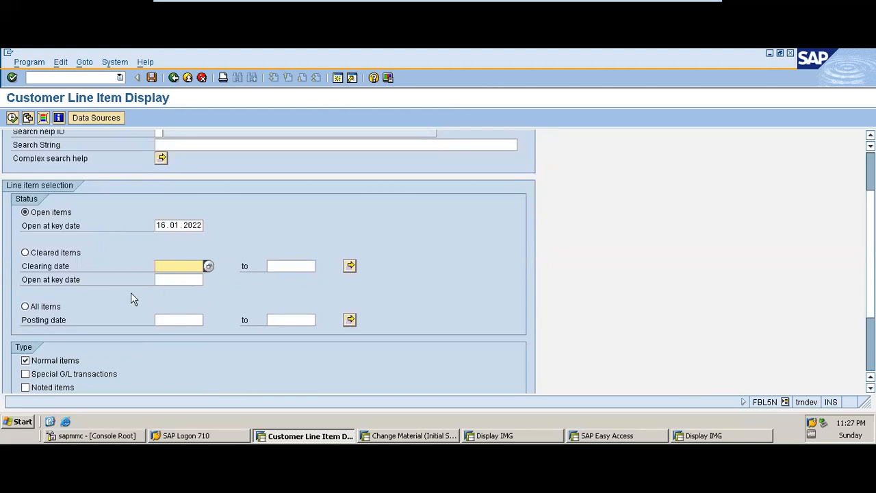
left_click(48, 309)
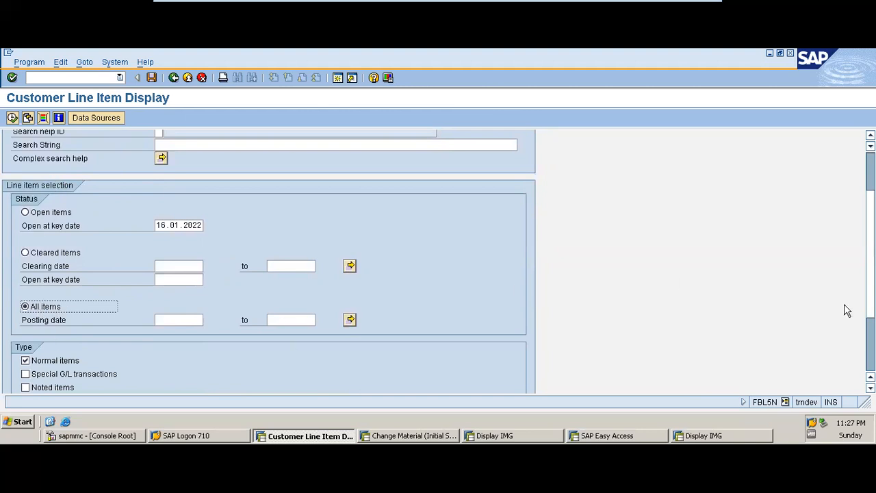
- Review the item types and list layout, and switch to PowerPoint to enlarge the FBL5N line-item display slide to 89%
scroll(684, 260, "down", 6)
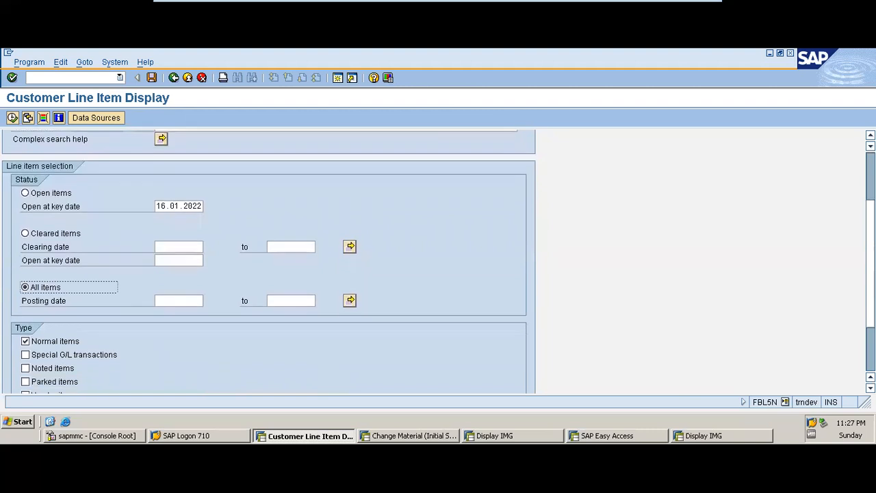
scroll(279, 328, "down", 1)
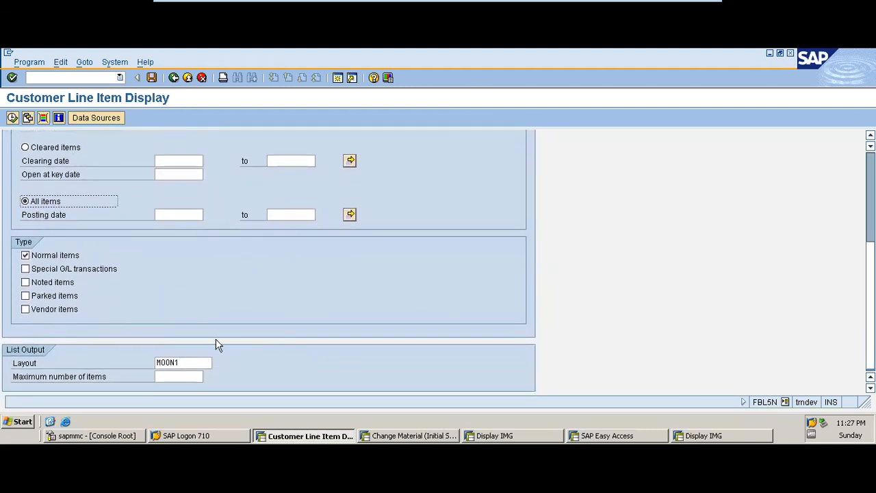
mouse_move(655, 3)
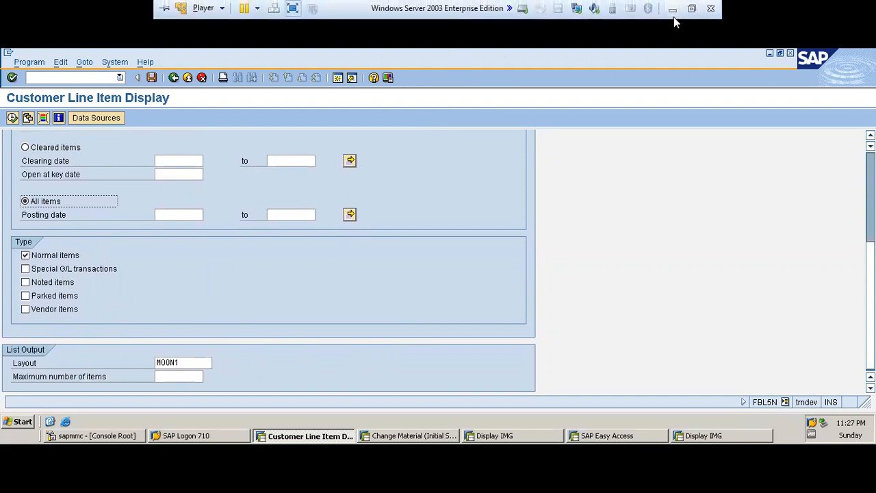
left_click(673, 15)
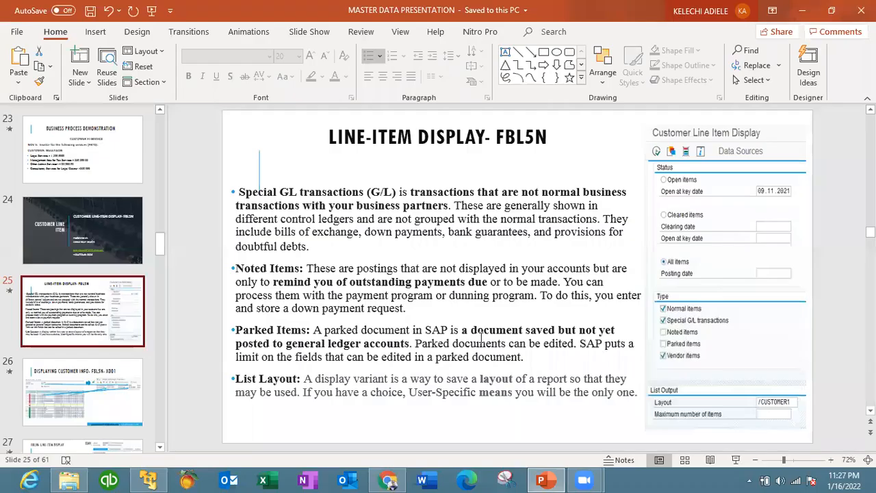
left_click(792, 460)
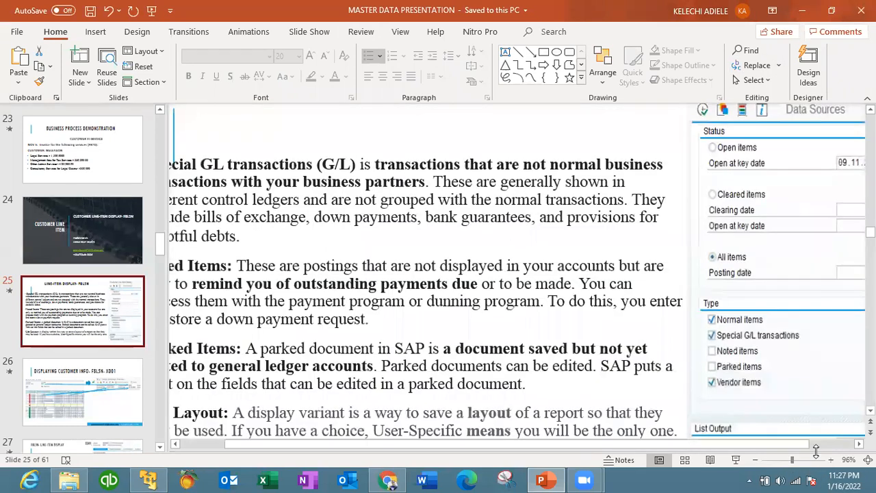
left_click_drag(794, 460, 809, 443)
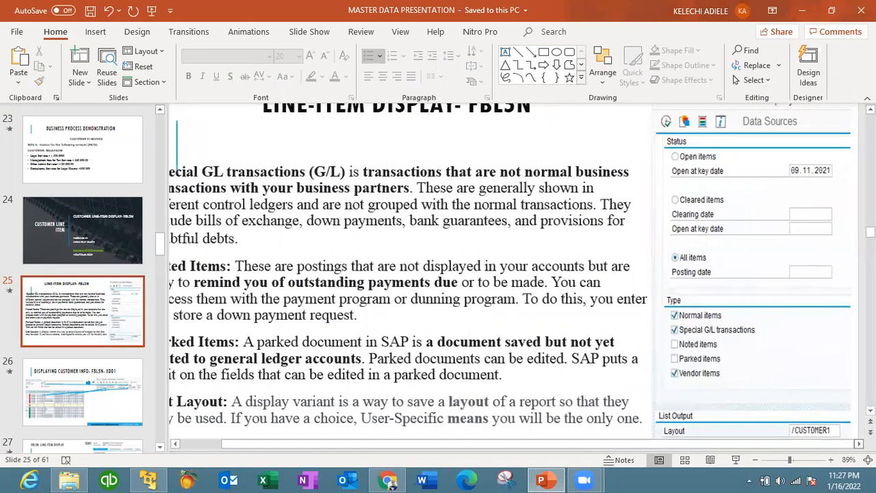
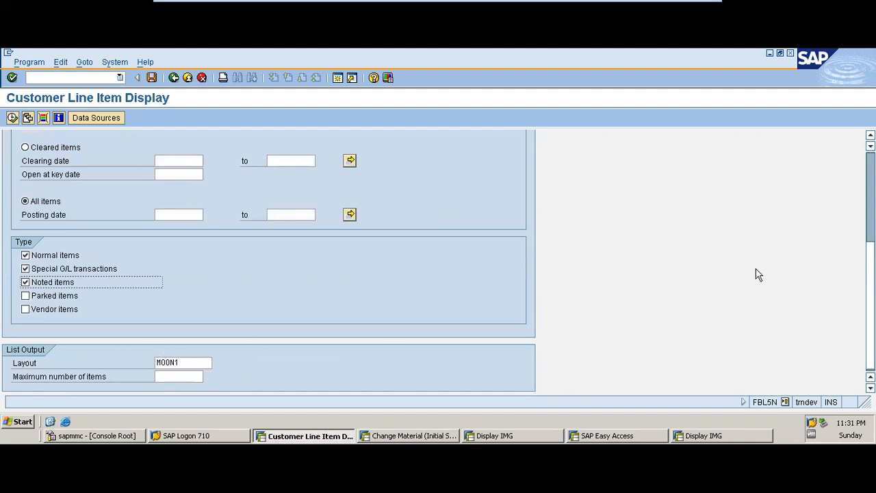
- Look through the available list layouts, keep MOON1, and execute the customer line item report
left_click(209, 364)
left_click(219, 365)
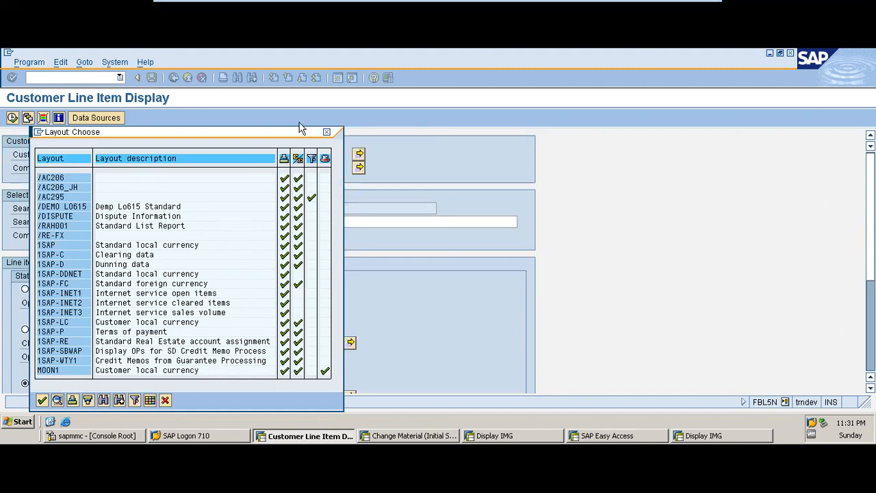
left_click(326, 133)
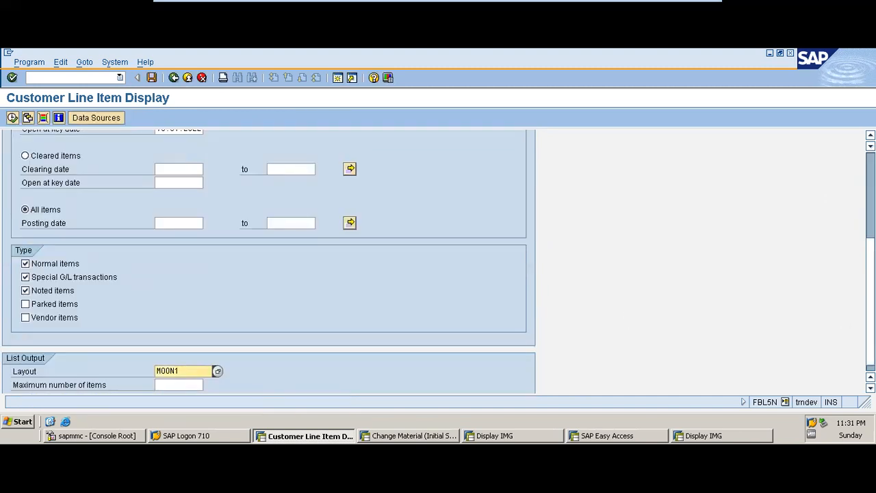
scroll(773, 171, "up", 5)
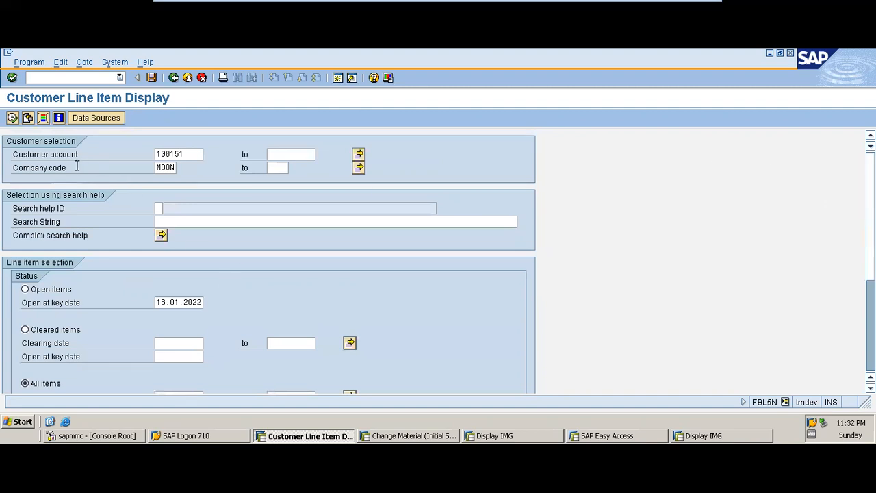
left_click(12, 119)
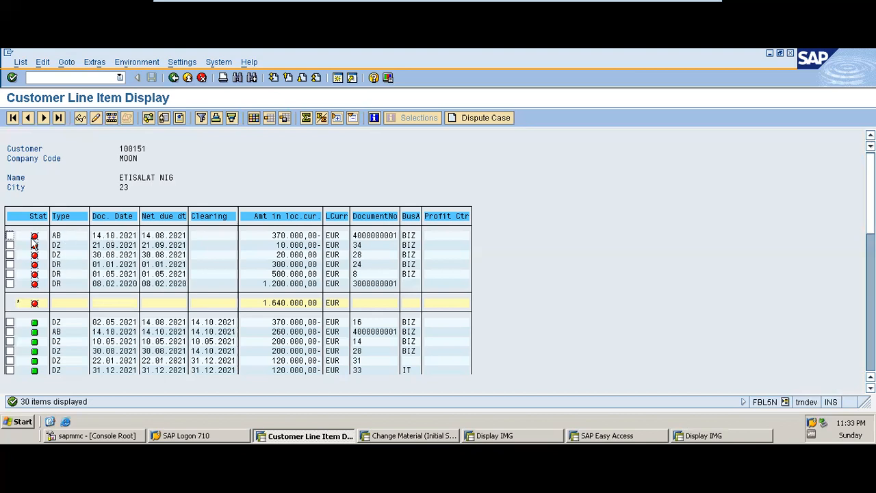
- Display the open AB item dated 14.10.2021, view its document overview and return to the line item list
left_click(11, 236)
left_click(81, 119)
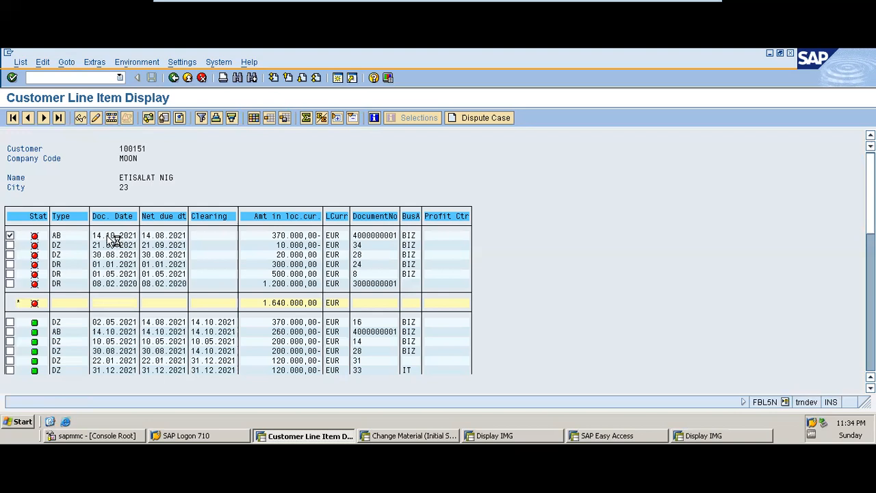
left_click(98, 118)
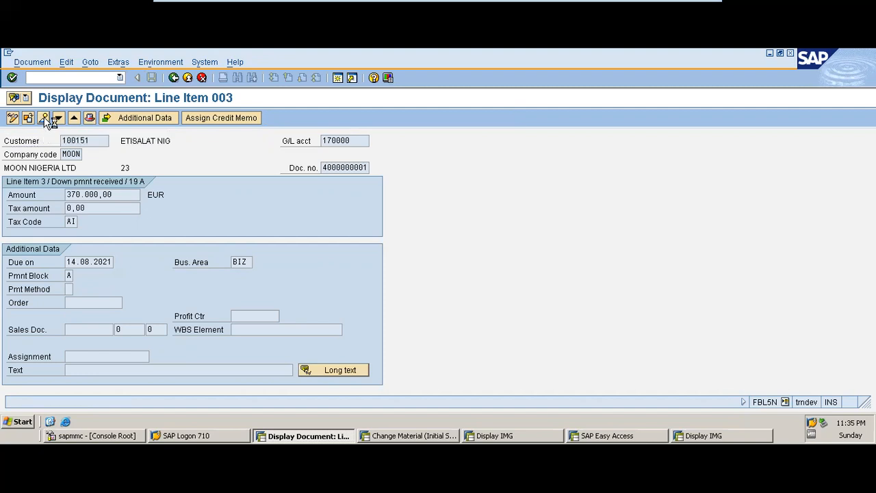
left_click(43, 118)
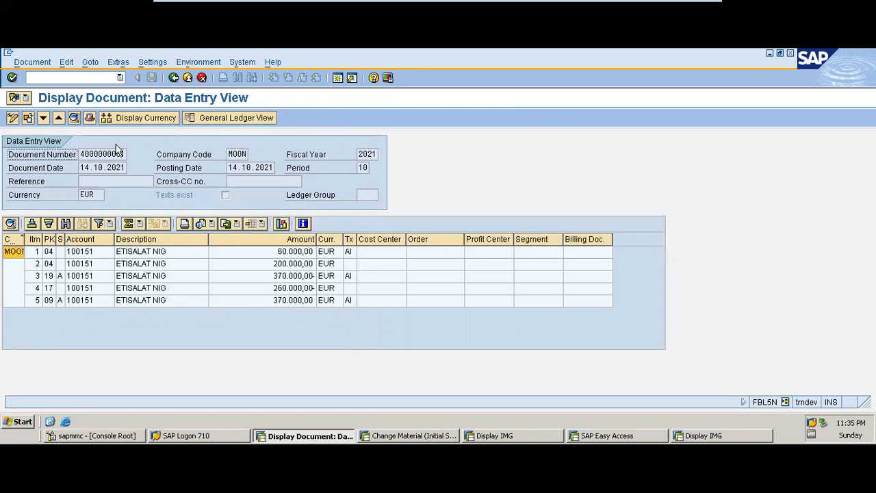
left_click(175, 78)
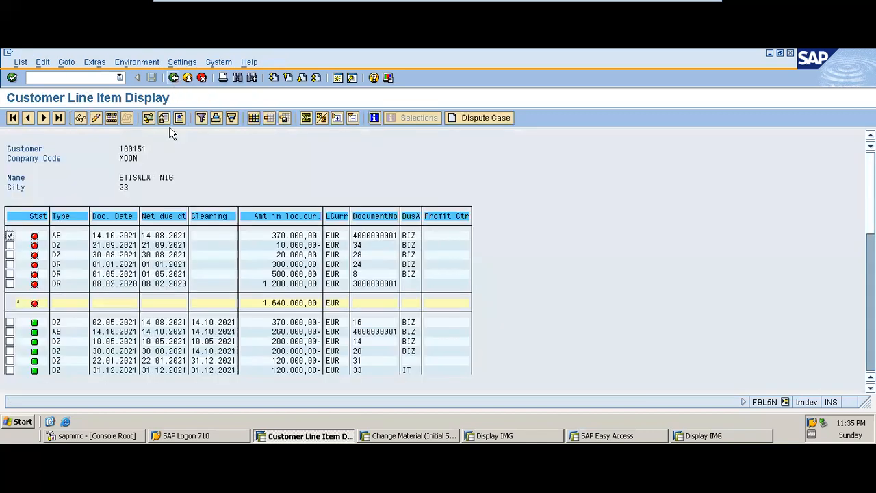
- Reopen the AB line item dated 14.10.2021 and examine its document header and additional data
double_click(114, 236)
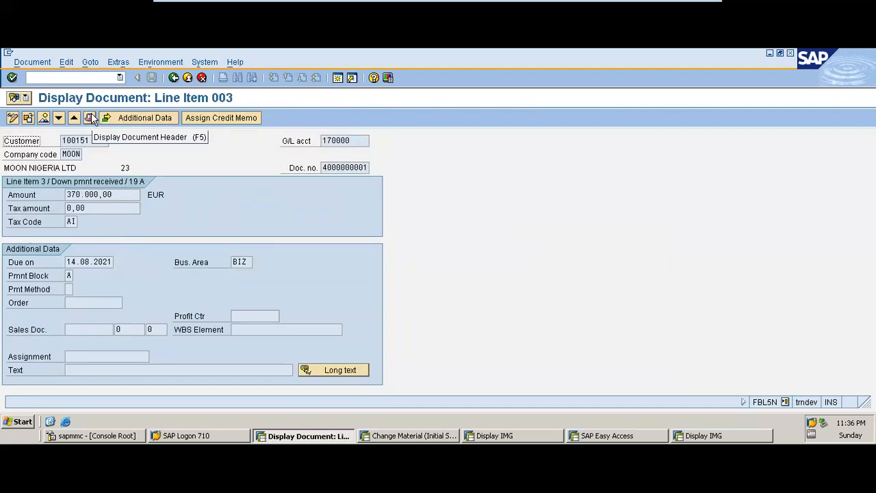
left_click(90, 118)
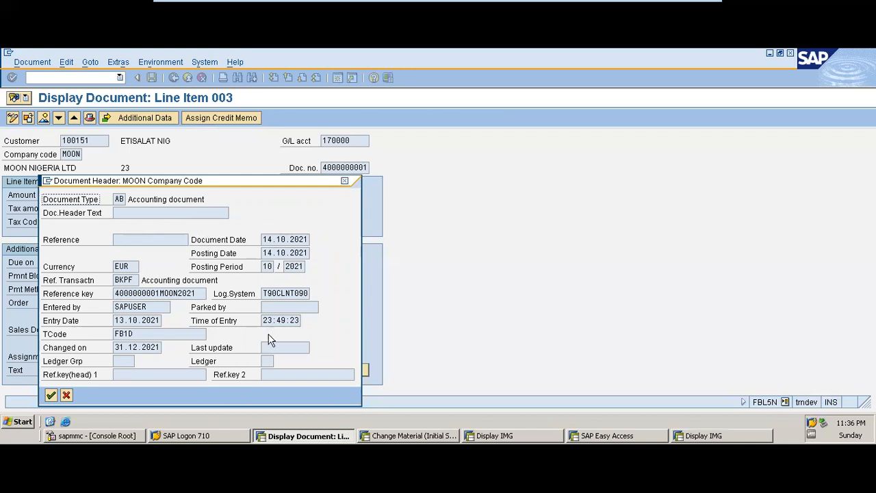
left_click(345, 182)
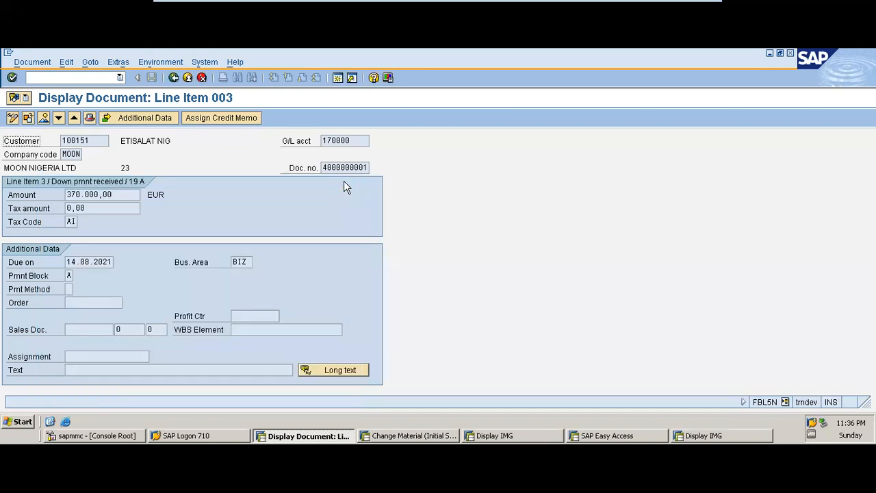
left_click(142, 121)
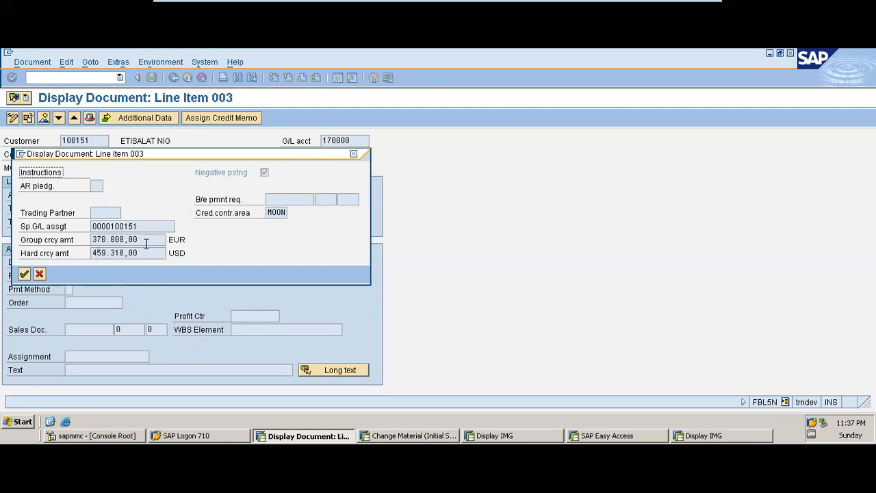
left_click(354, 155)
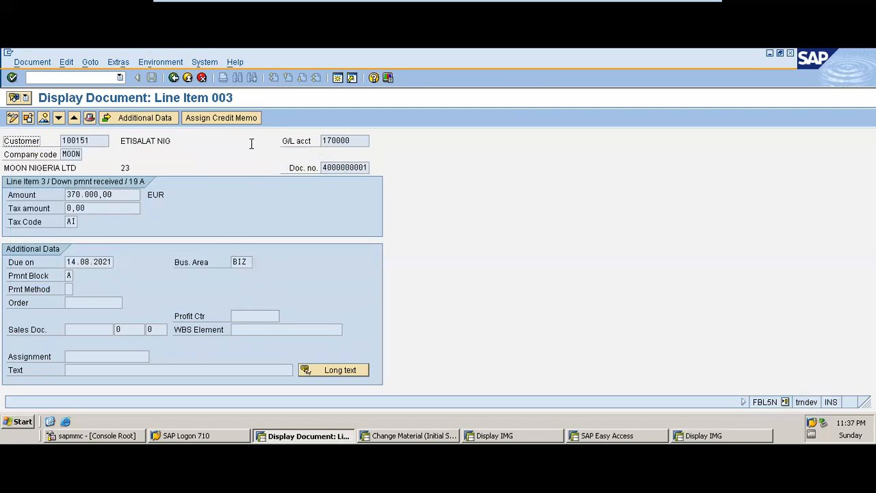
- Switch the line item to change mode and enter "Down payment received" as its text, leaving the assignment empty
left_click(14, 118)
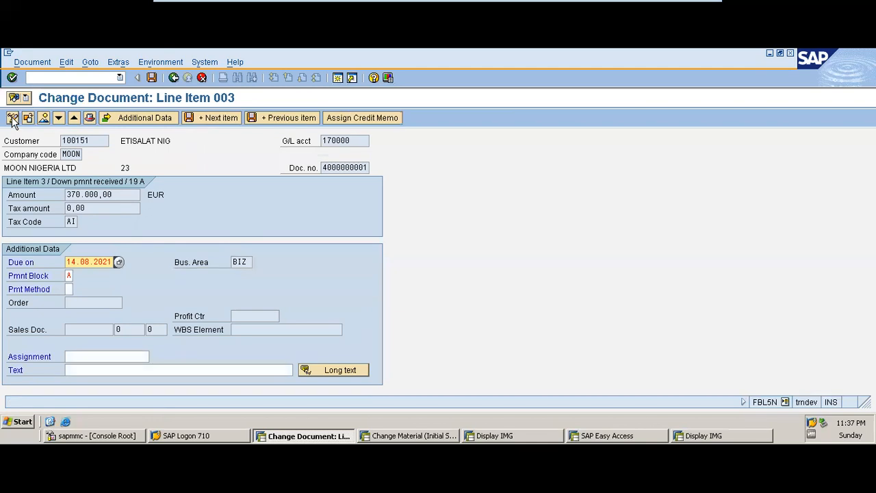
left_click(71, 277)
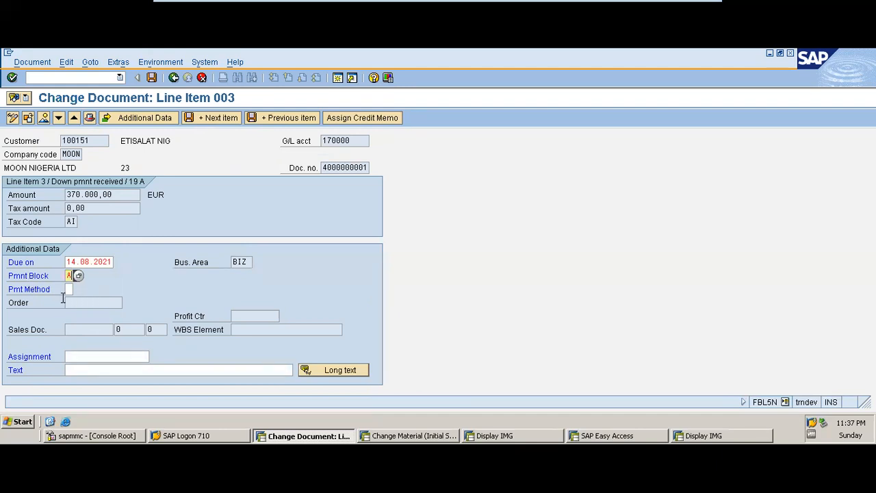
double_click(69, 291)
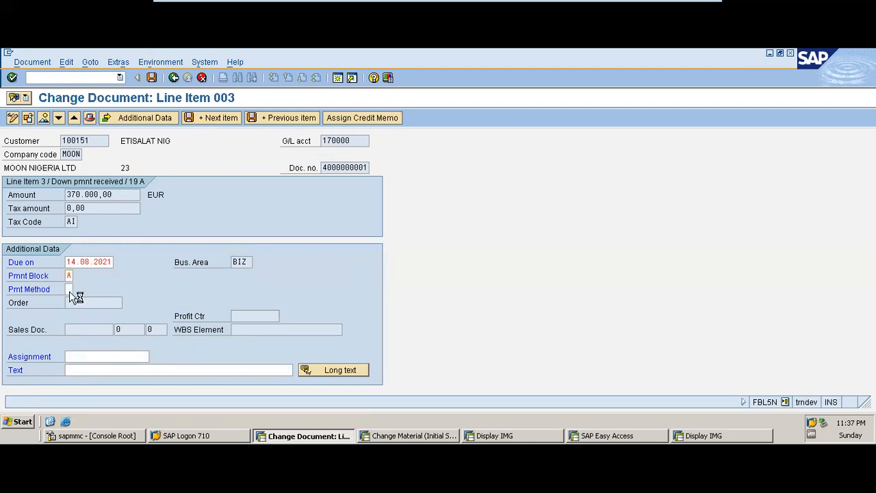
left_click(100, 370)
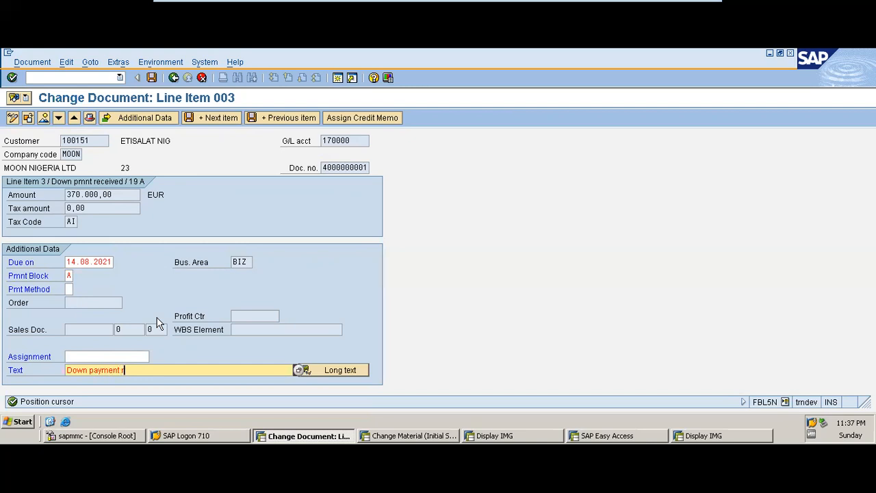
type("ed")
key("Return")
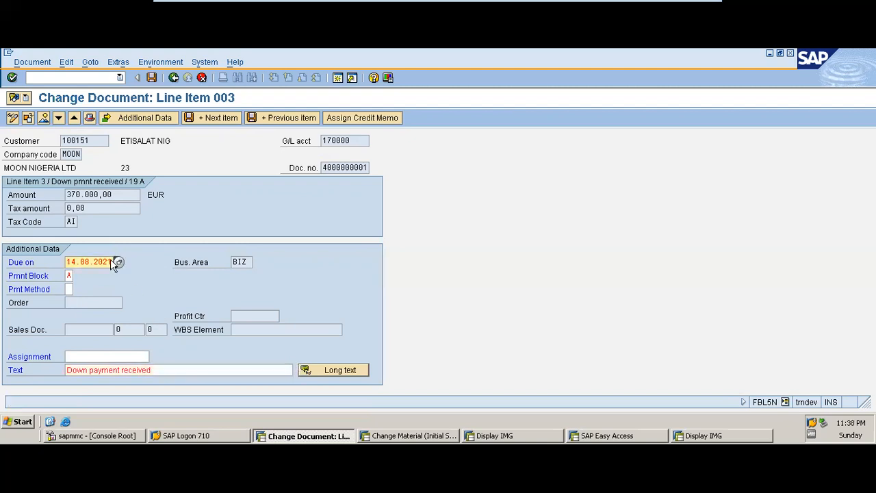
left_click(104, 356)
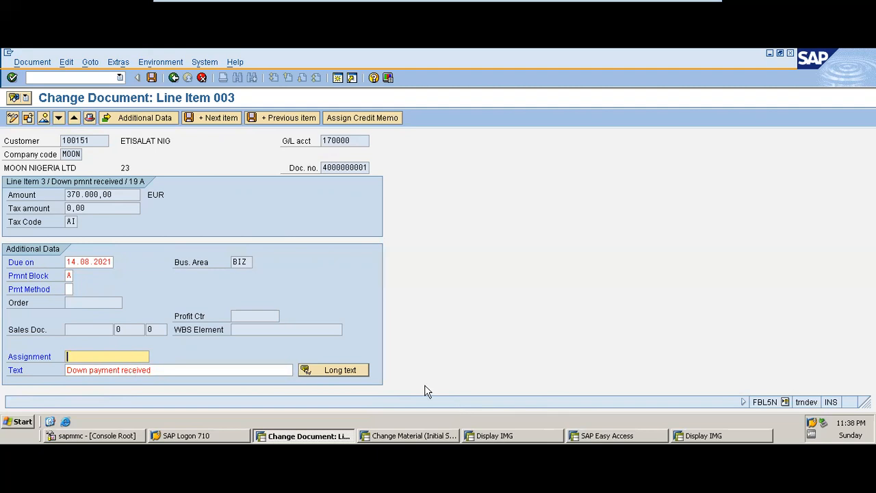
- Start transaction fd03 in the separate SAP Easy Access session
left_click(590, 436)
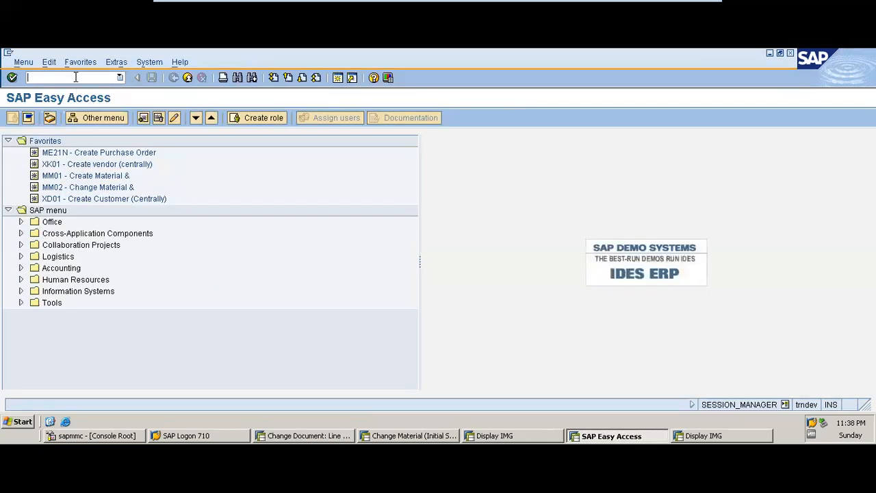
left_click(336, 440)
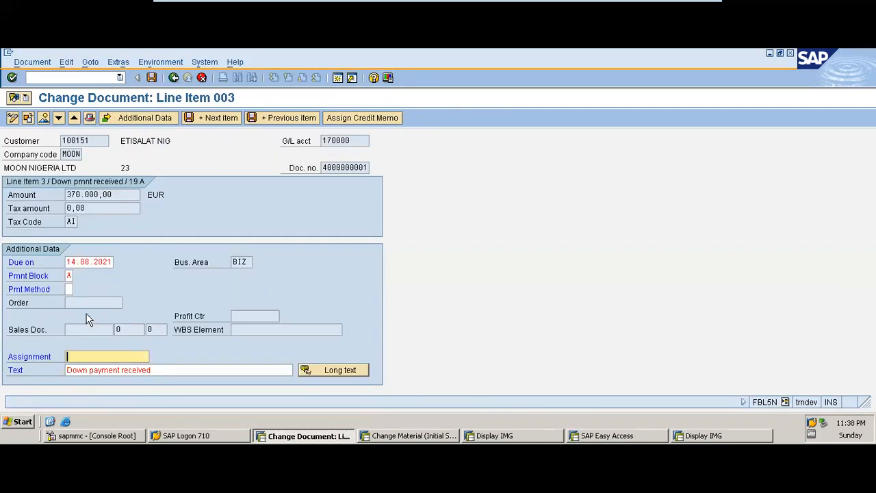
left_click(139, 359)
left_click(612, 440)
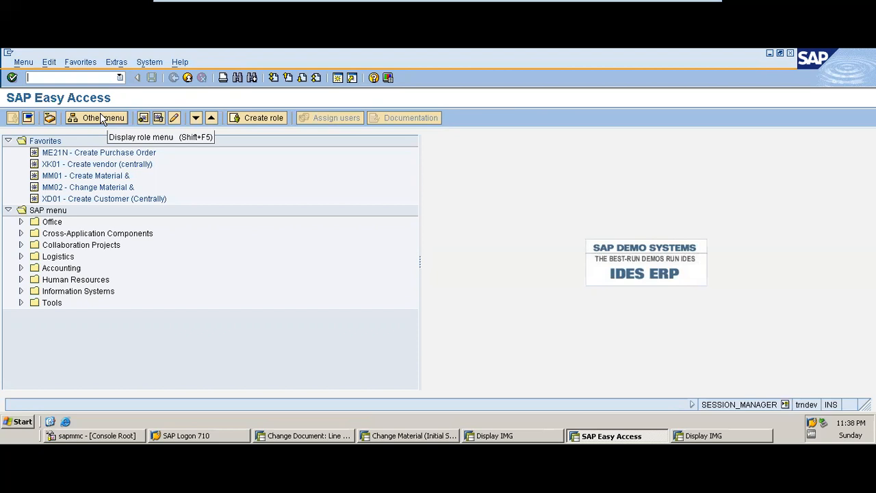
type("fd03")
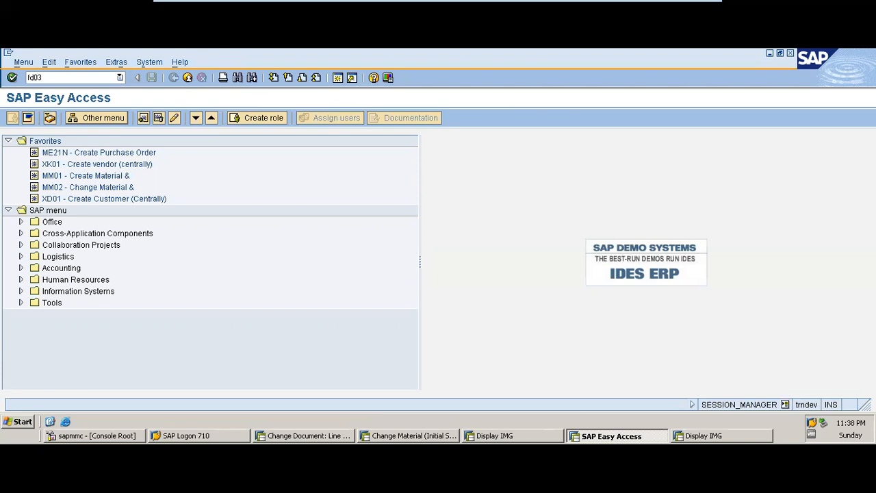
key("Return")
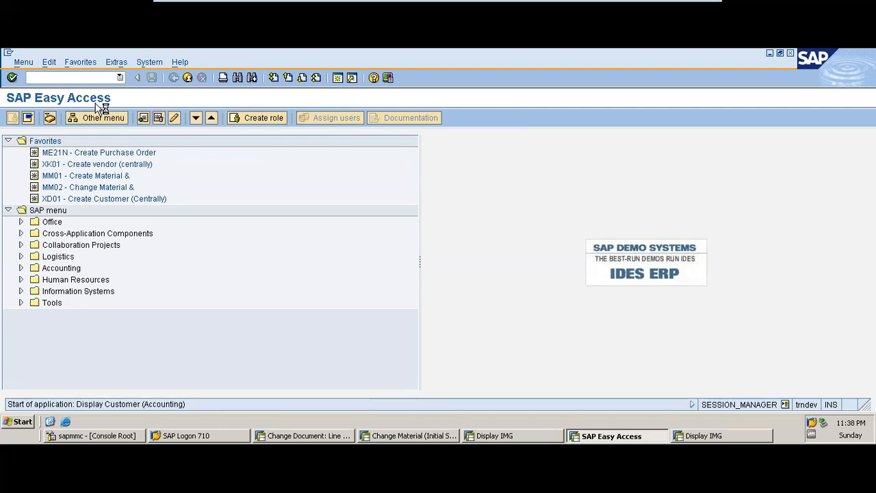
- Return to the changed line item and save the document, checking on the fd03 session meanwhile
left_click(337, 436)
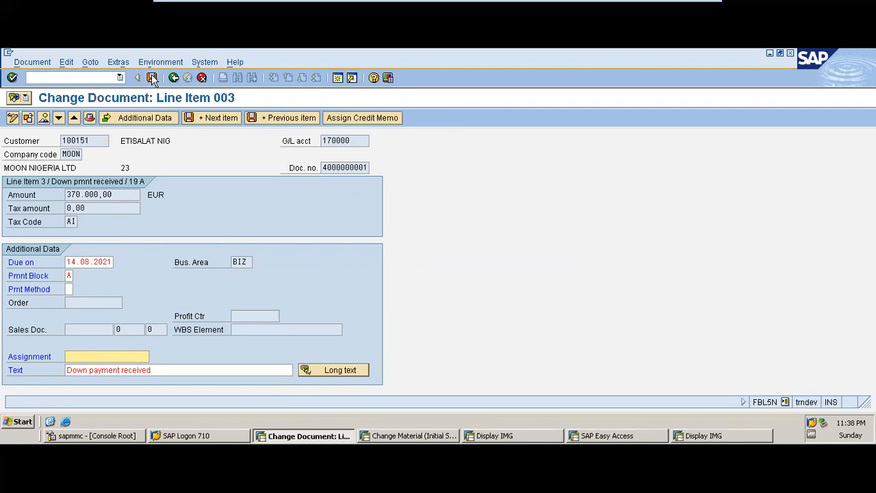
left_click(151, 78)
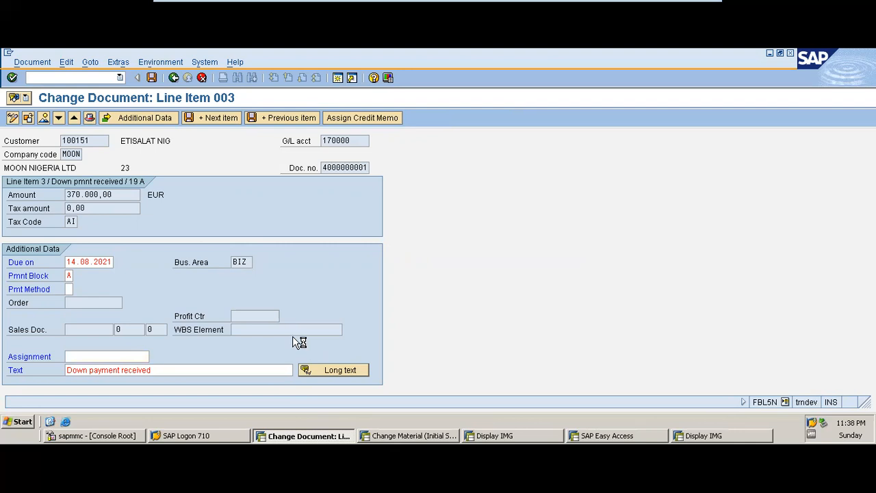
left_click(613, 437)
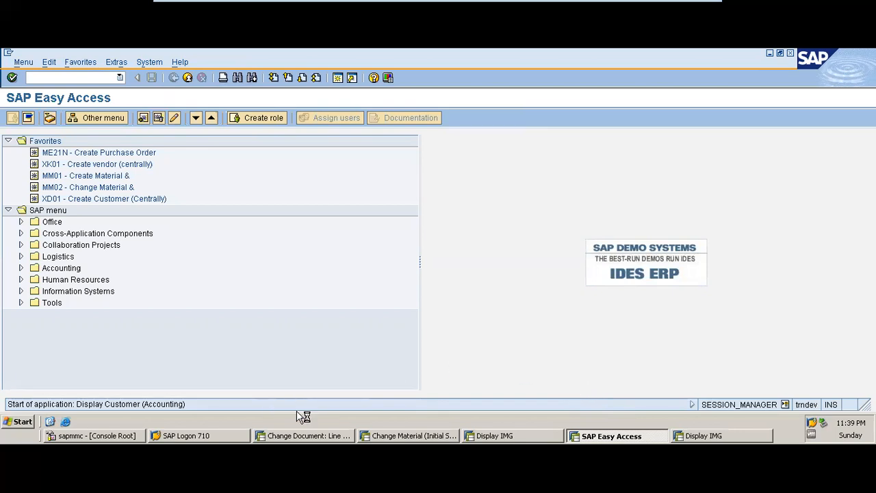
left_click(311, 440)
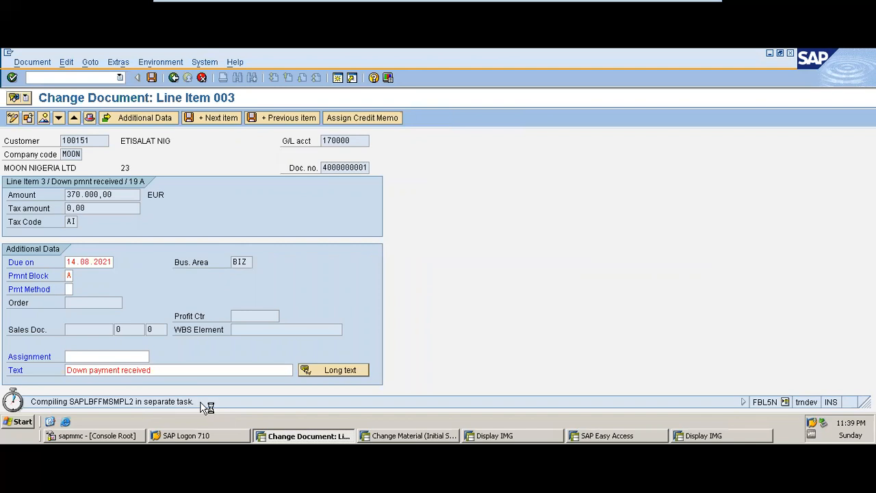
- Switch to the fd03 session and display the preselected customer's master record in company code MOON
left_click(557, 437)
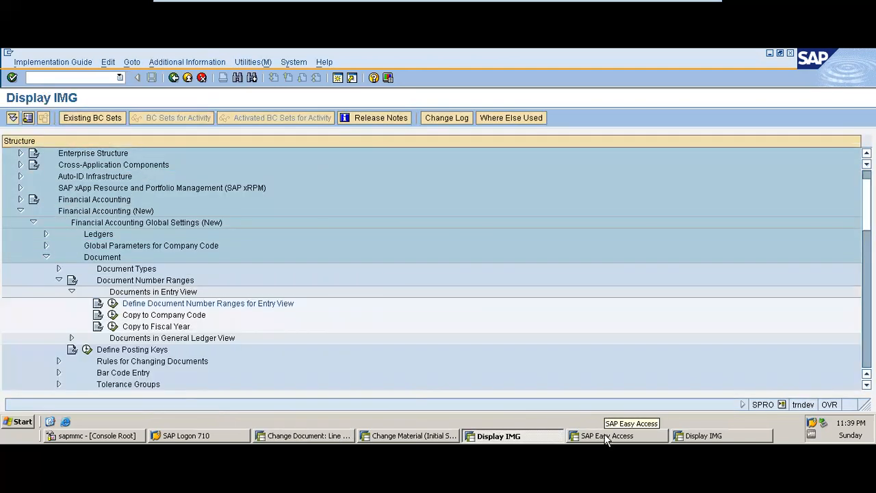
left_click(447, 442)
left_click(509, 438)
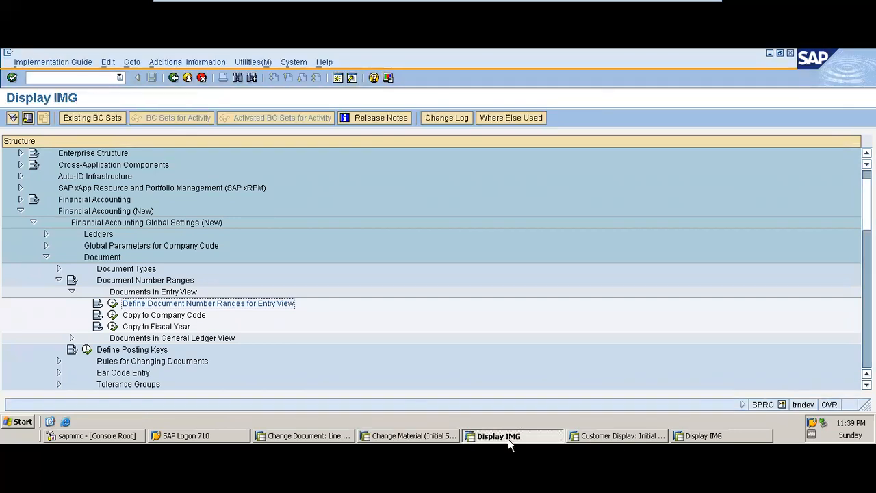
left_click(620, 438)
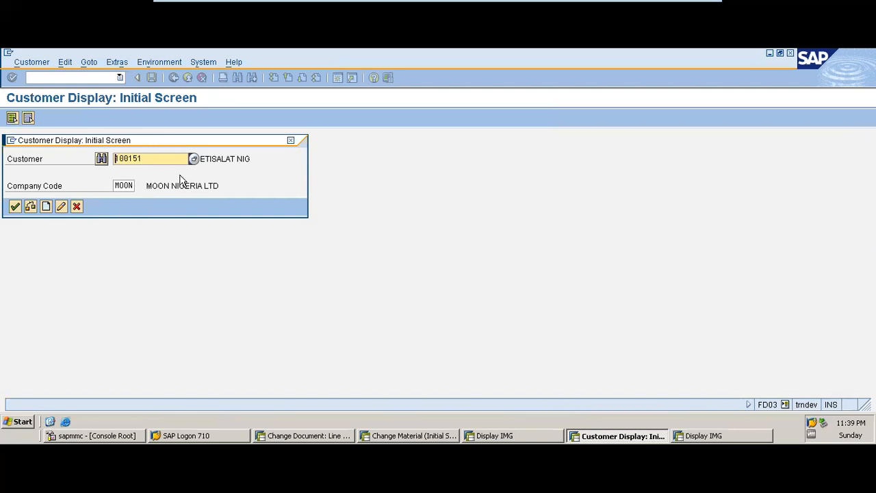
left_click(15, 207)
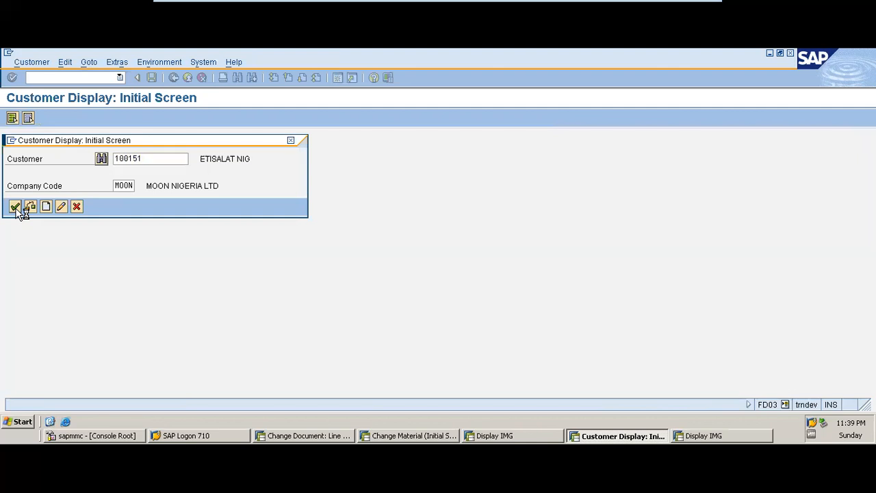
- Check the progress of the document save and the customer display, consulting the FBL5N presentation slide before returning to the line item list
left_click(327, 436)
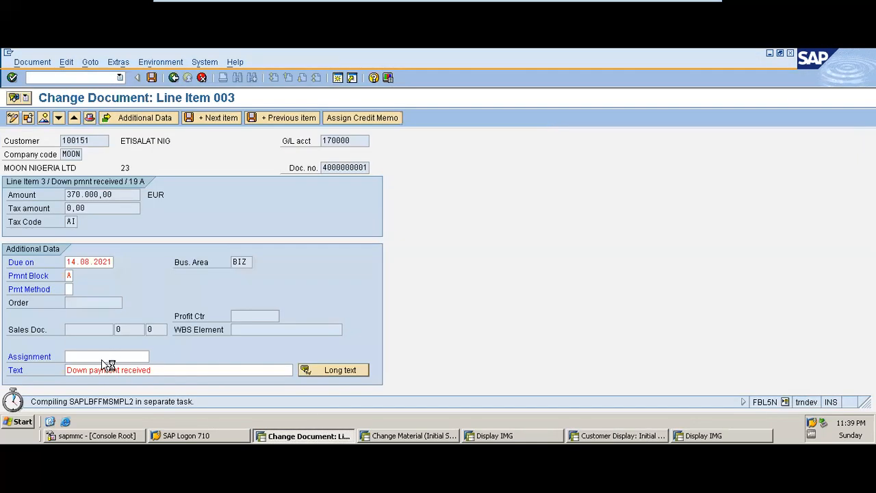
left_click(619, 438)
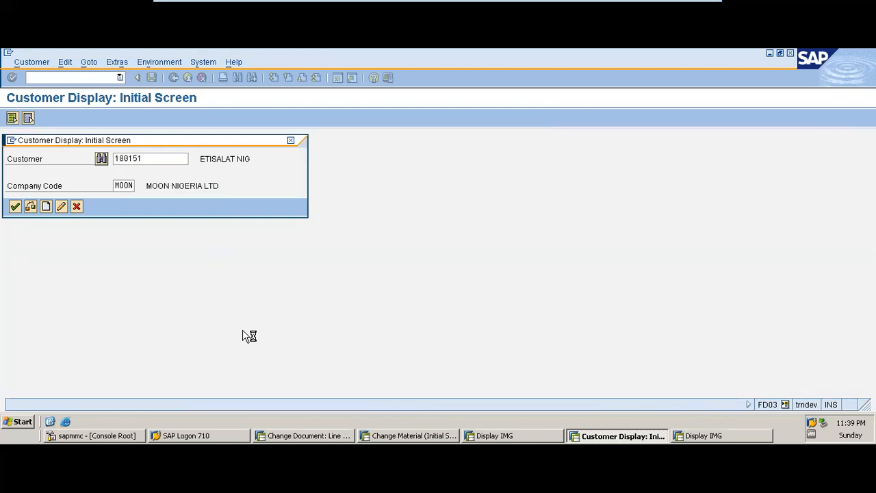
left_click(305, 439)
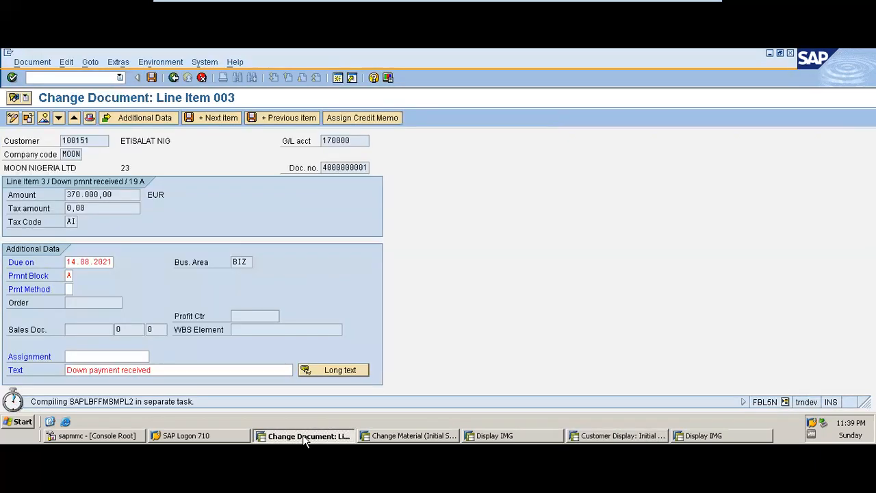
left_click(608, 438)
mouse_move(710, 2)
left_click(673, 8)
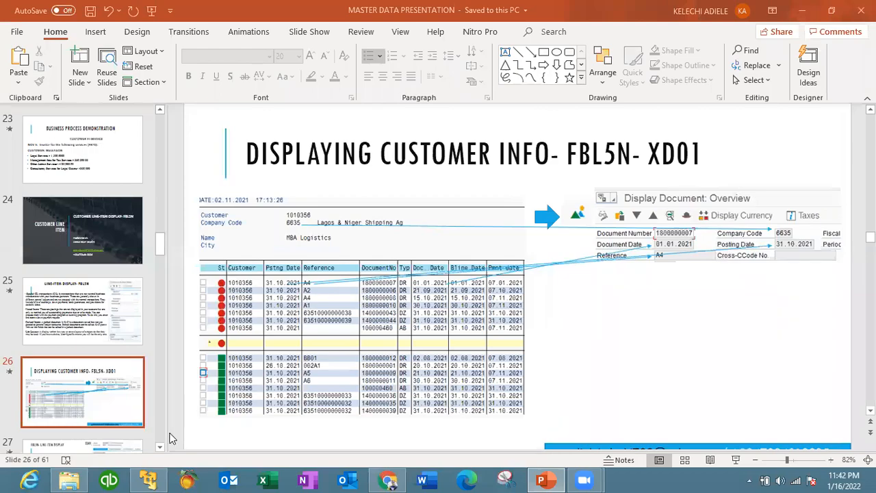
left_click(149, 479)
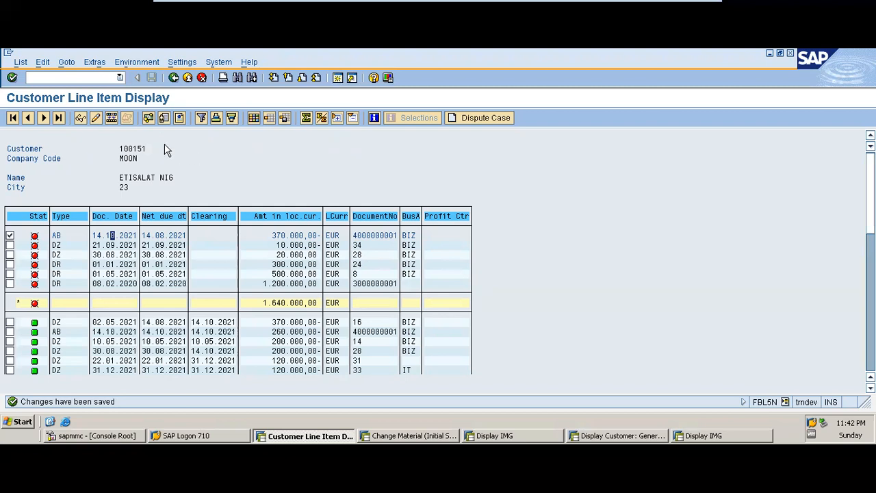
- Open the line item list's layout settings, sort the hidden fields in ascending order and select Assignment
left_click(254, 119)
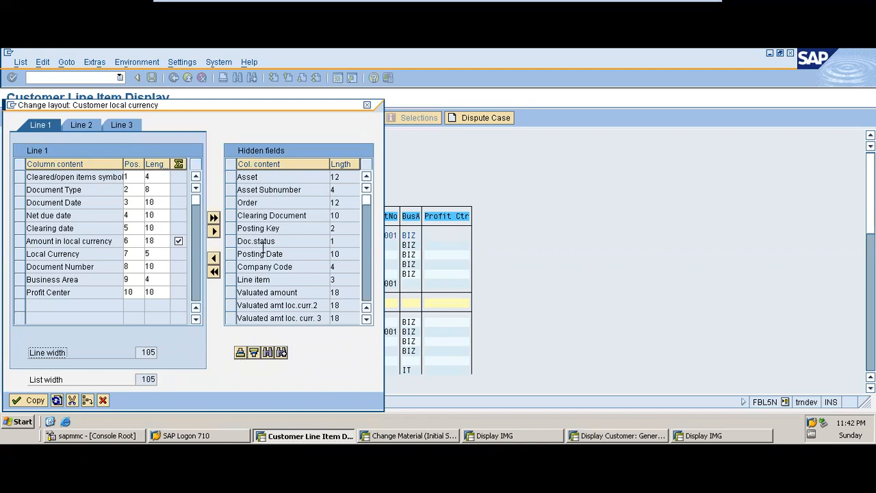
left_click(240, 352)
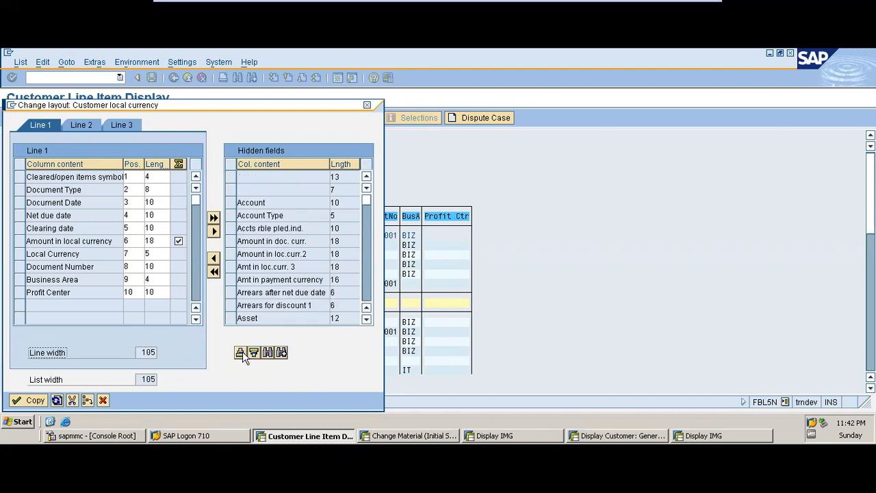
left_click(367, 319)
left_click(366, 319)
left_click(366, 318)
left_click(366, 319)
left_click(366, 319)
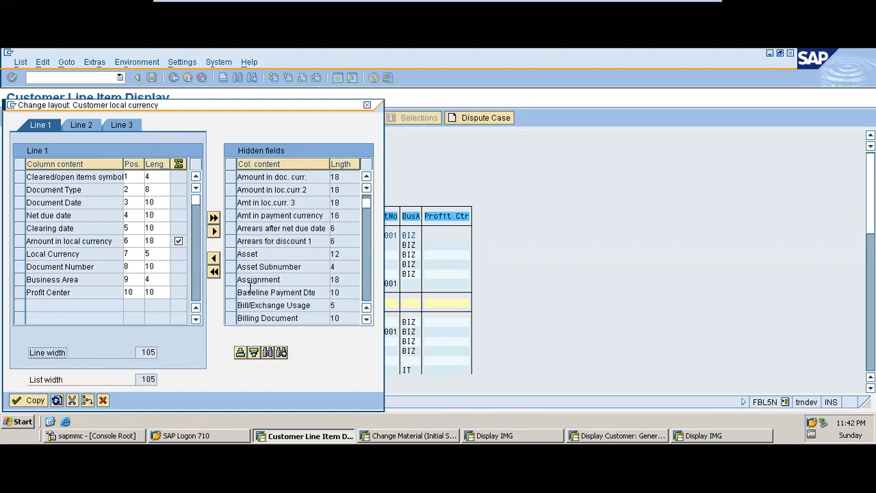
left_click(231, 280)
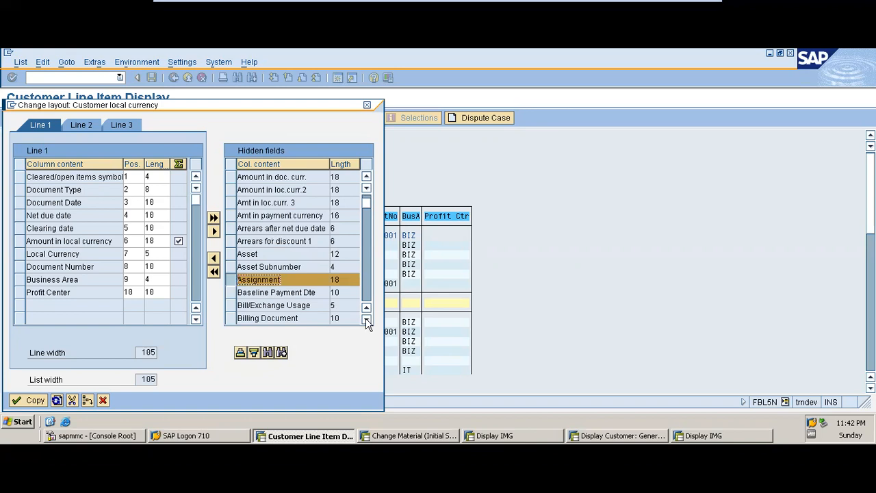
- Add Posting Date and Posting Key to the selection of hidden fields
left_click(367, 320)
left_click(366, 319)
left_click(367, 320)
left_click(367, 320)
left_click(367, 320)
left_click(368, 293)
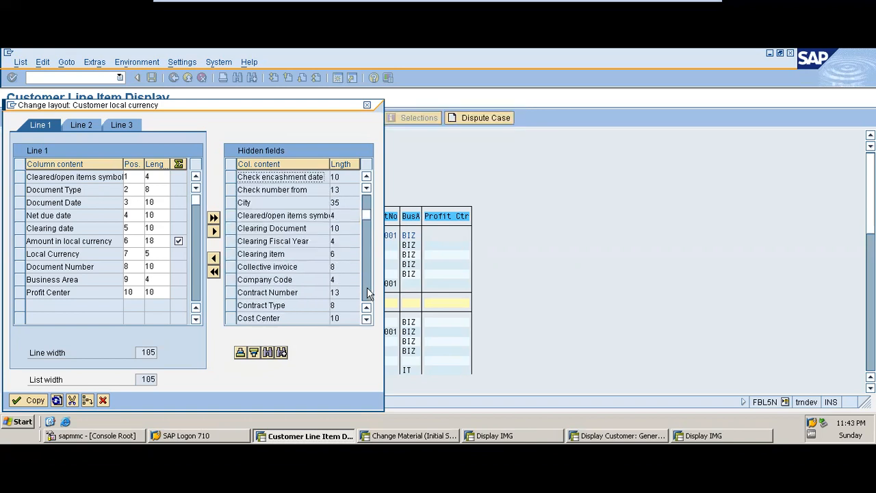
left_click(368, 293)
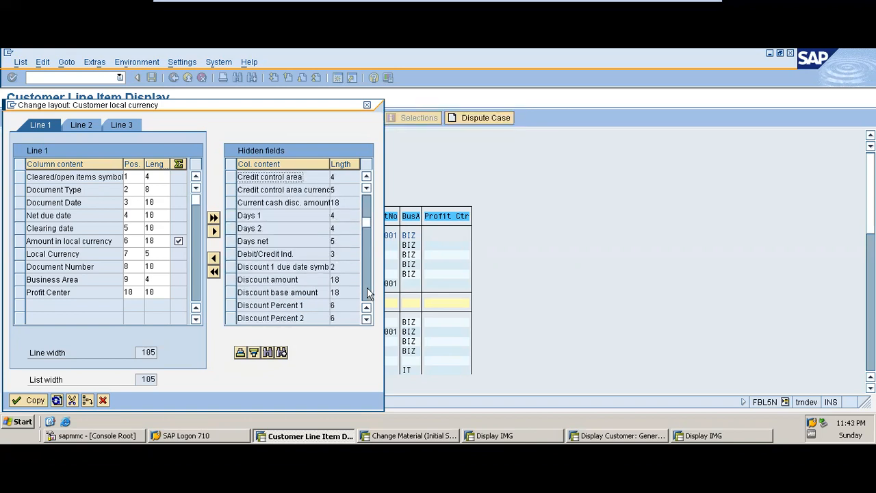
left_click(367, 292)
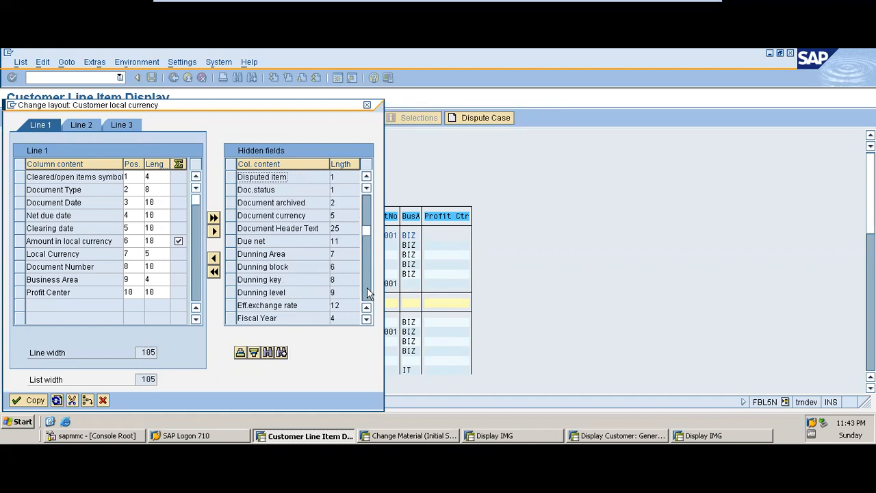
left_click(367, 293)
left_click(366, 292)
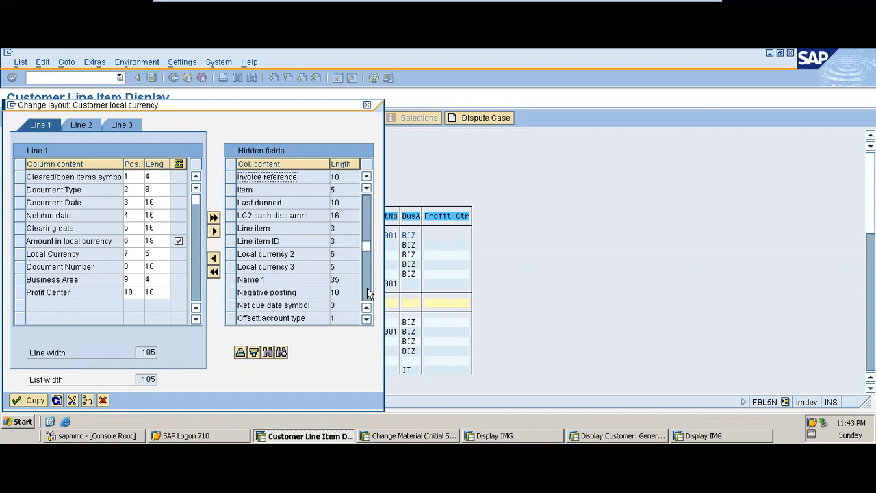
left_click(367, 293)
left_click(367, 293)
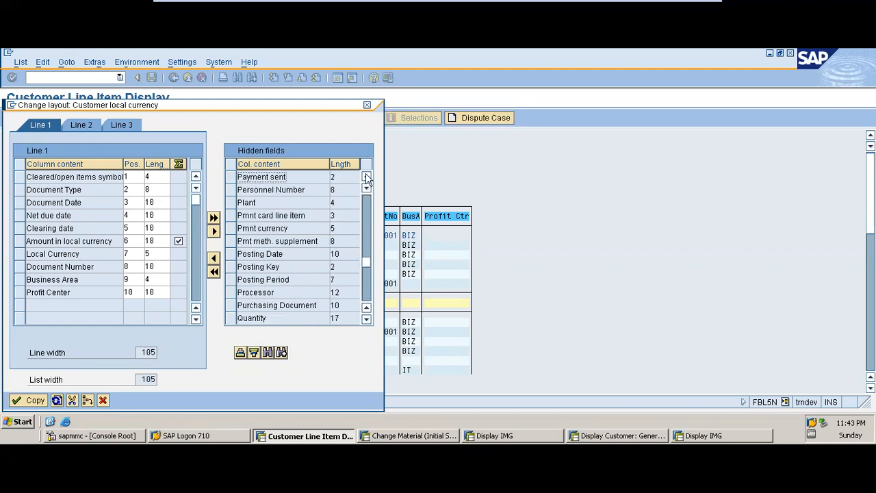
left_click(234, 258)
left_click(231, 267, "ctrl")
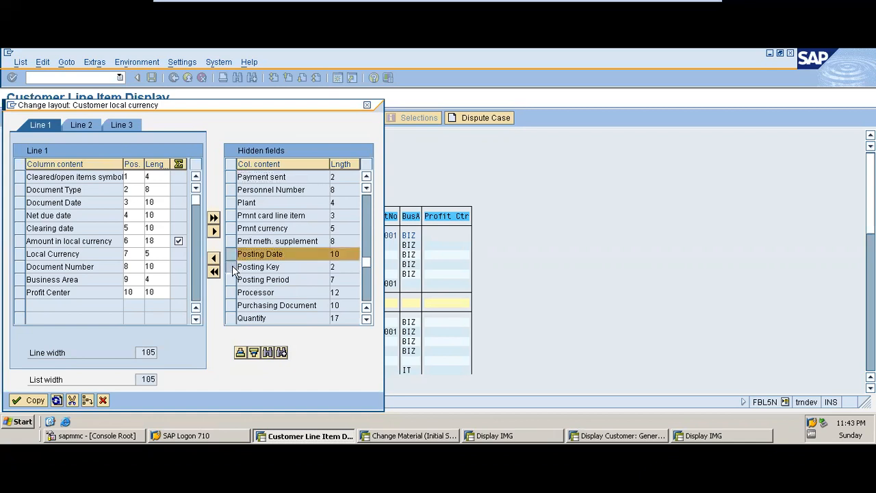
- Add Sort key to the selection, move all selected hidden fields into the displayed columns and apply the layout
left_click(369, 293)
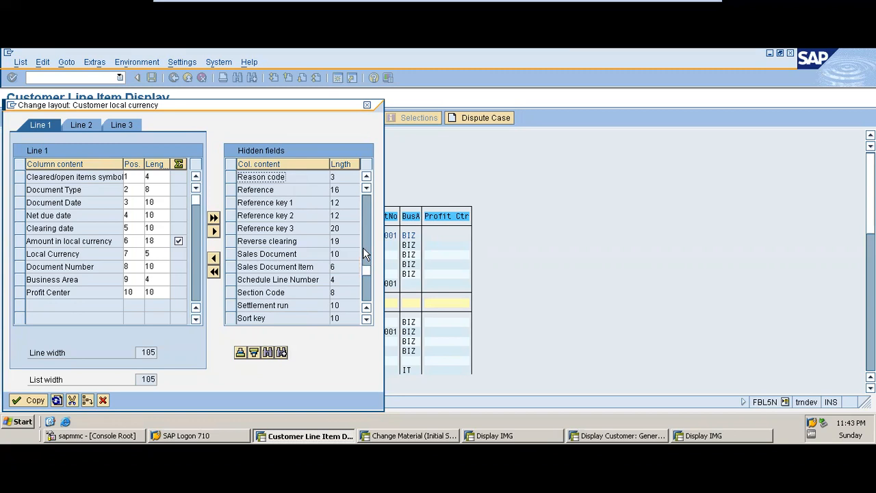
left_click(231, 319)
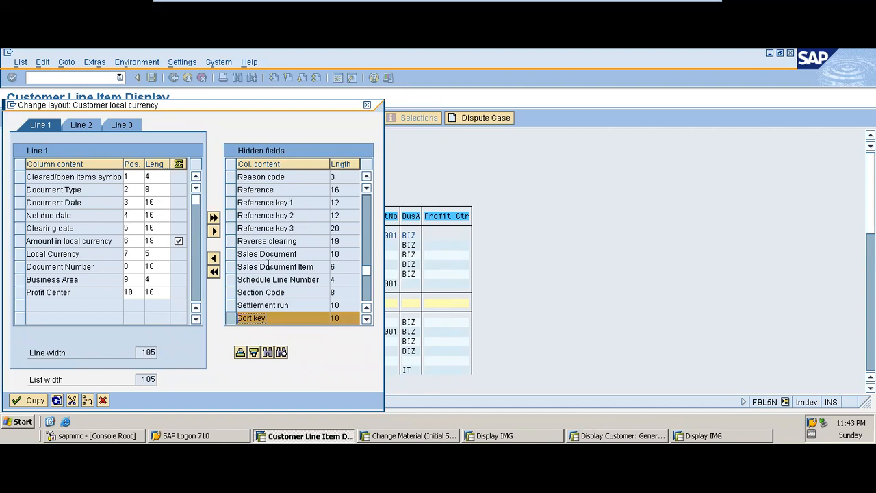
left_click(214, 259)
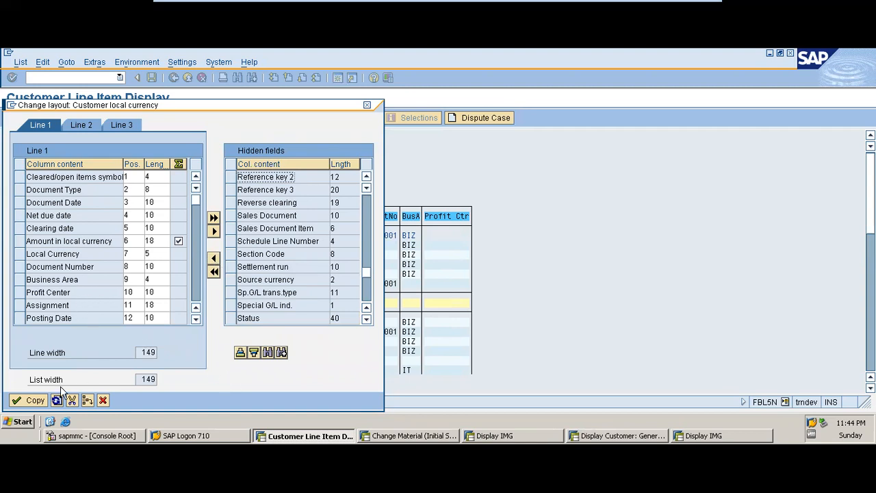
left_click(36, 400)
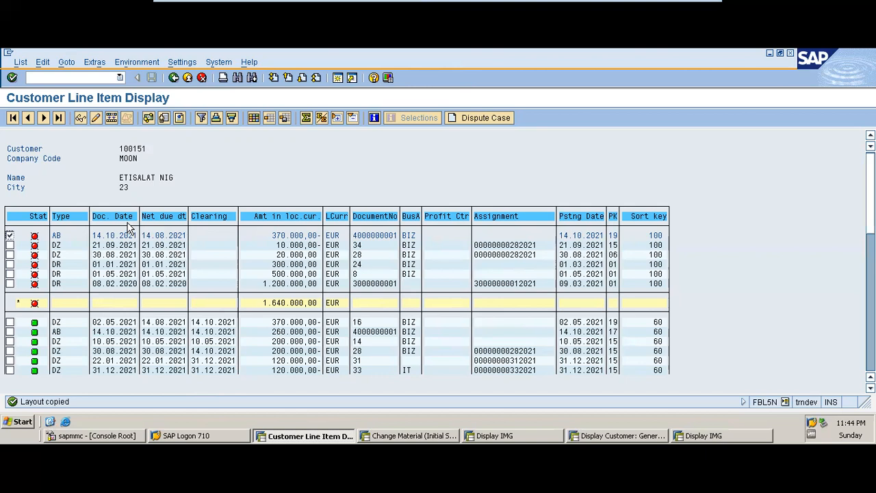
- Filter the line items by net due date from 01.08.2021 to 30.08.2021, and refresh the list
left_click(163, 218)
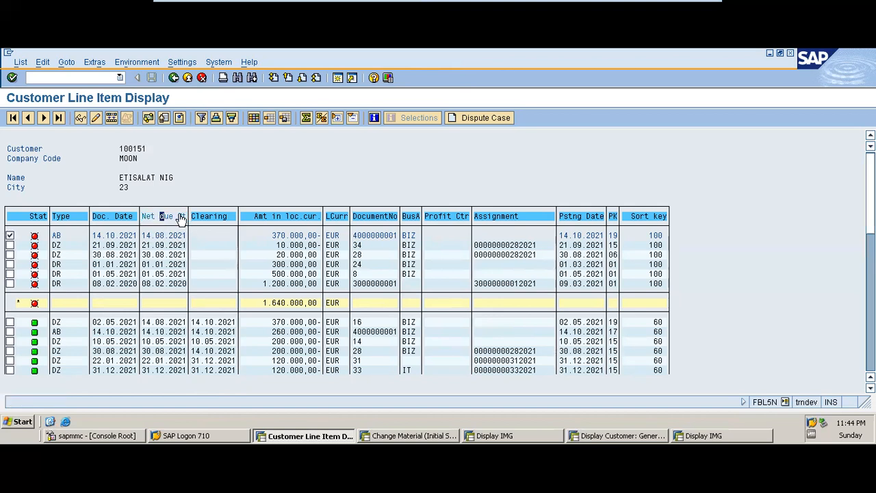
left_click(203, 122)
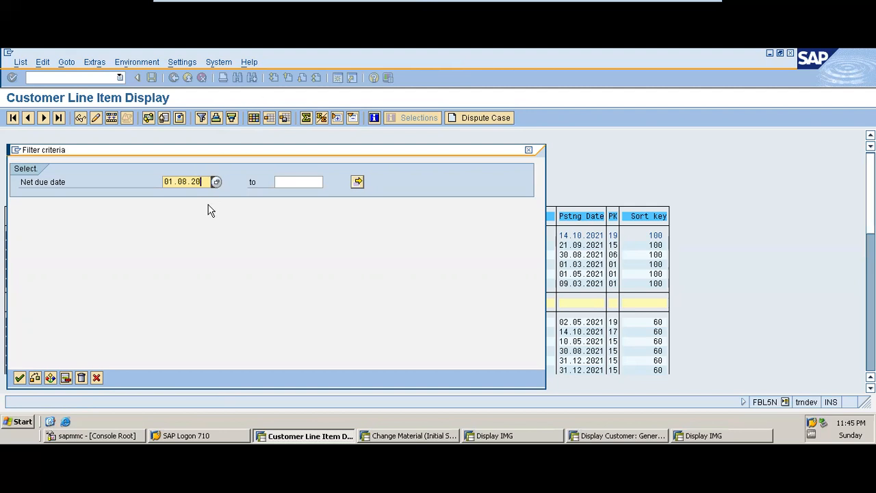
key("Tab")
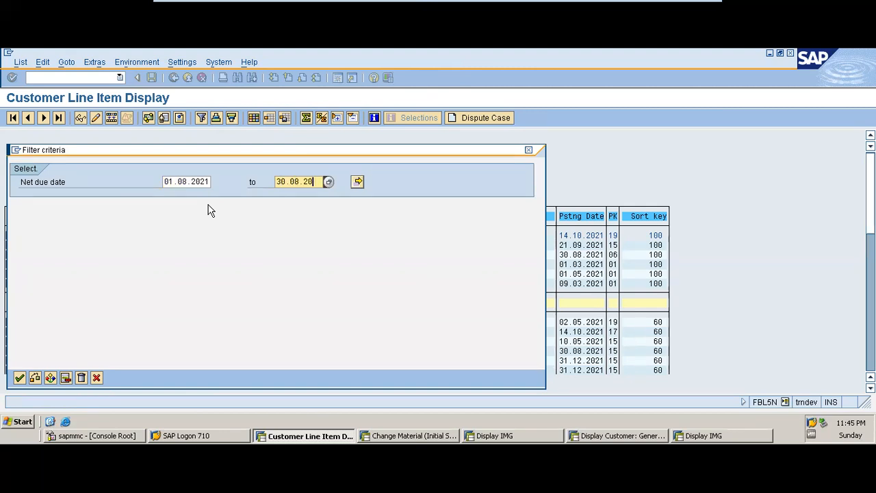
left_click(19, 377)
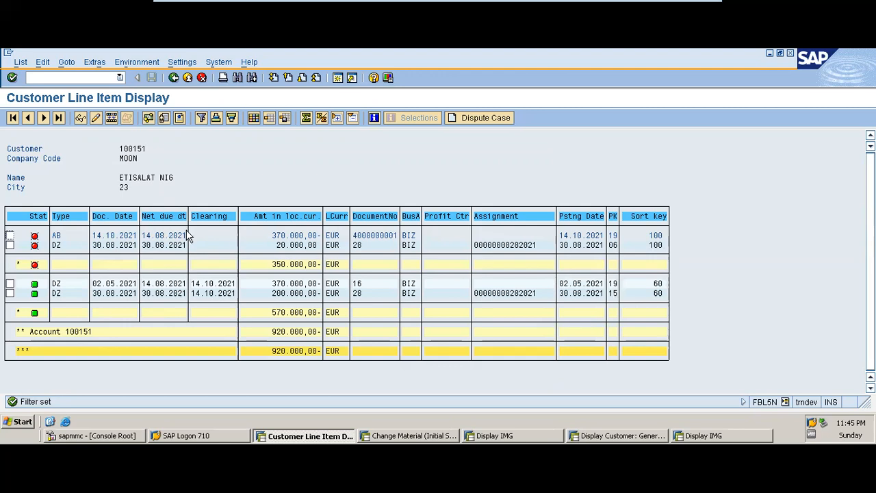
left_click(20, 62)
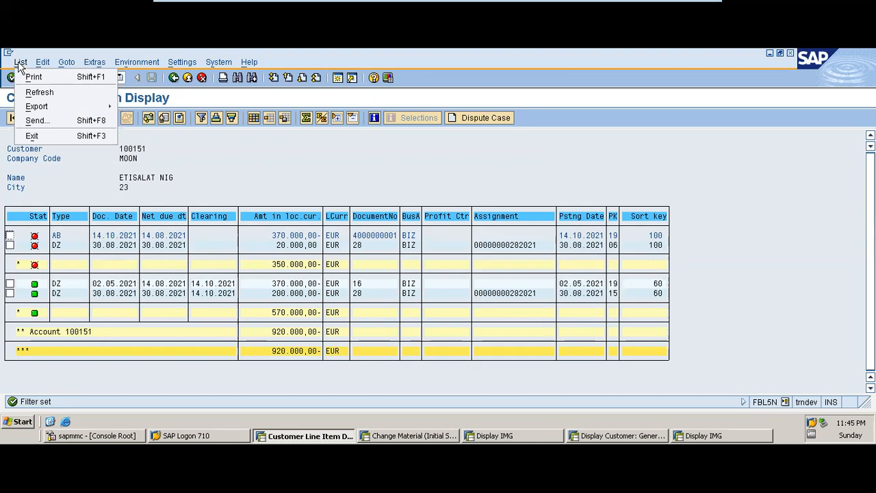
left_click(43, 93)
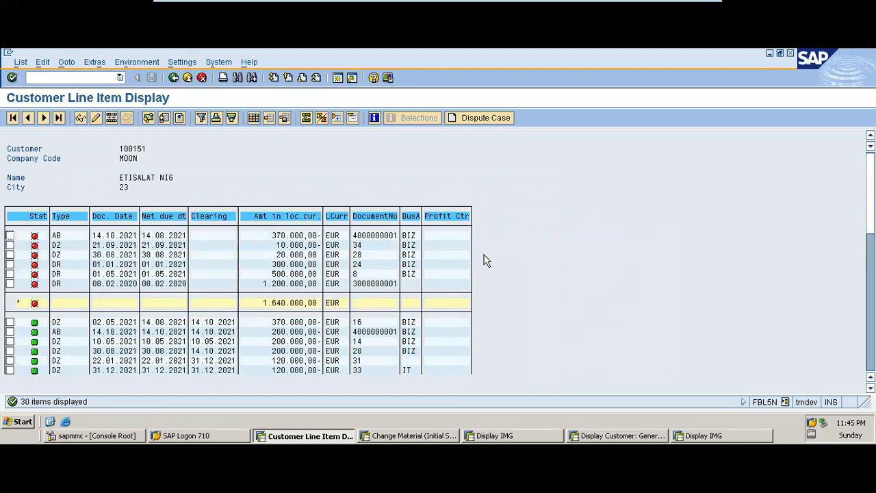
- Open the line item list's layout settings, sort the hidden fields in ascending order and select the Assignment field
left_click(264, 118)
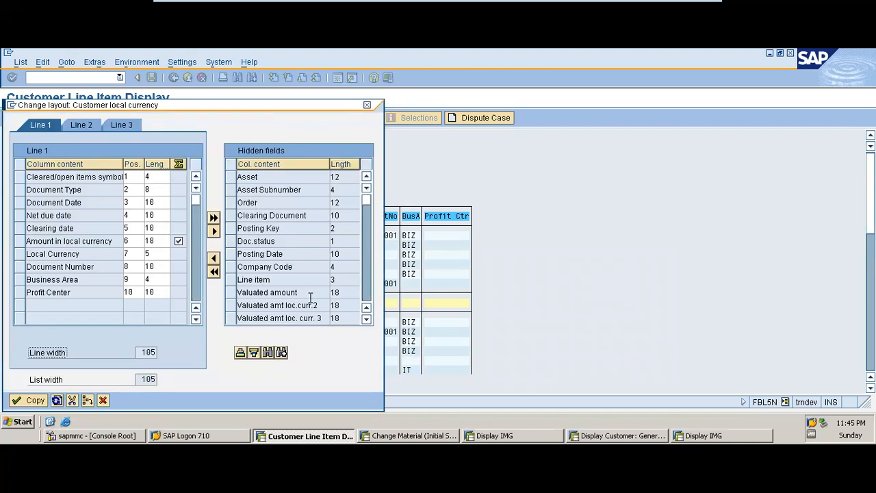
left_click(241, 353)
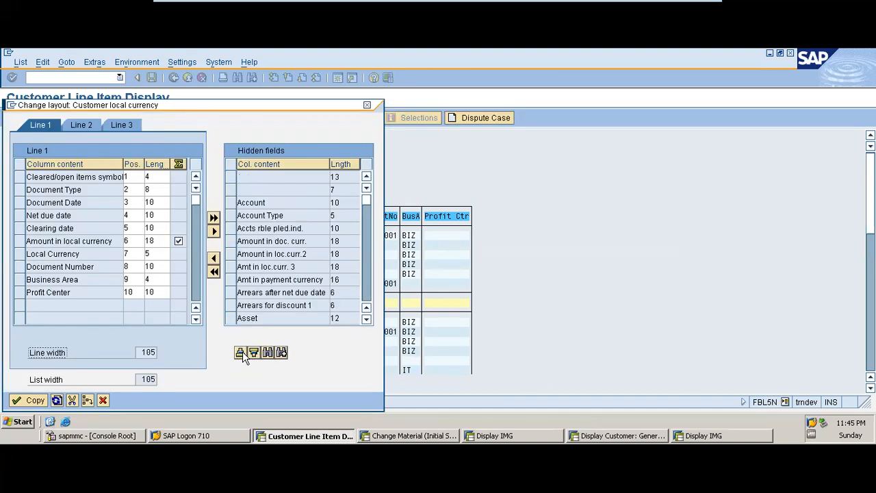
left_click(367, 320)
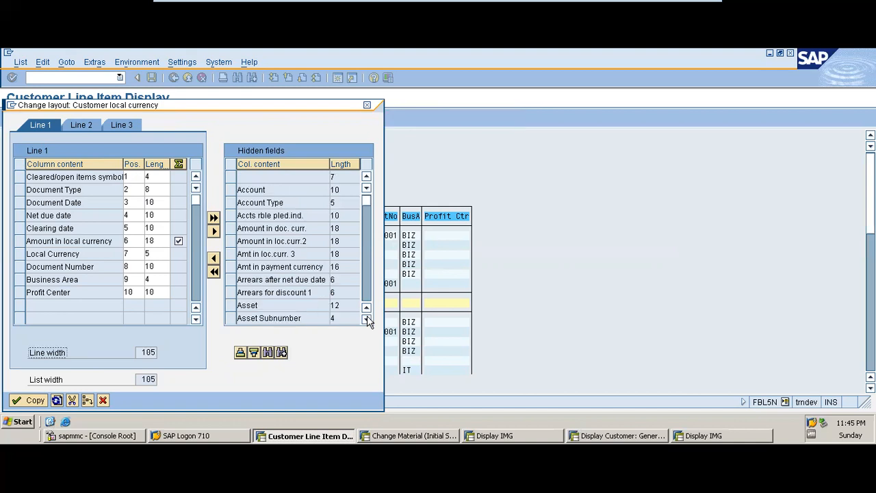
left_click(367, 319)
left_click(367, 320)
left_click(367, 320)
left_click(367, 320)
left_click(366, 322)
left_click(366, 322)
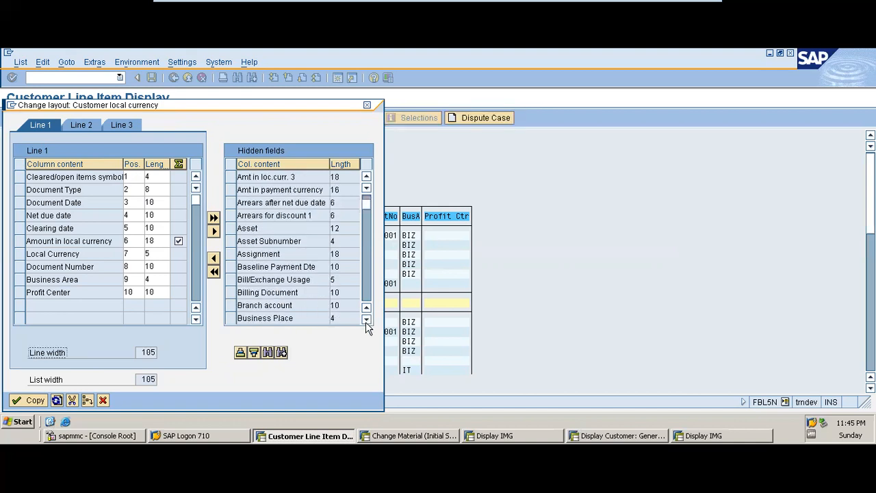
left_click(232, 255)
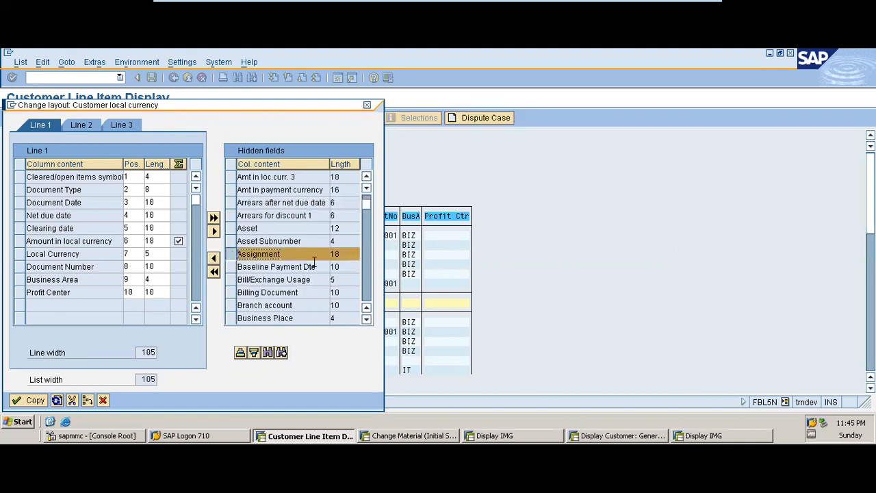
- Add Fiscal Year to the selection of hidden fields
left_click(367, 296)
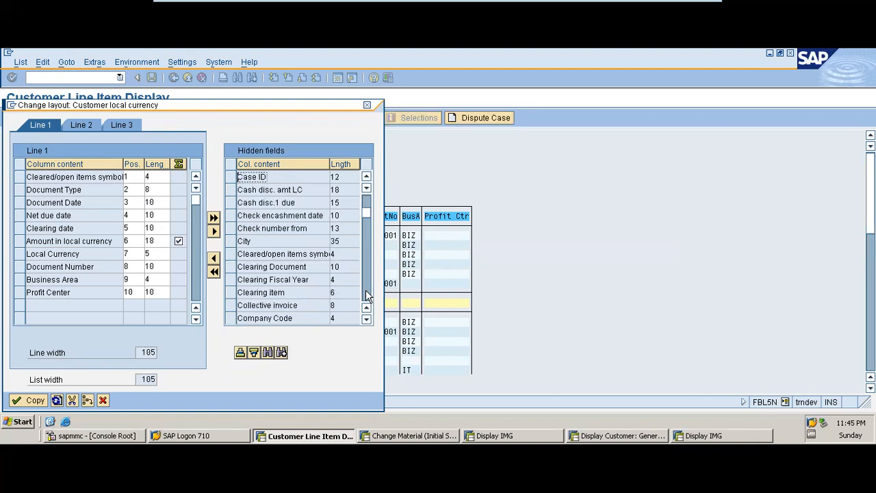
left_click(366, 296)
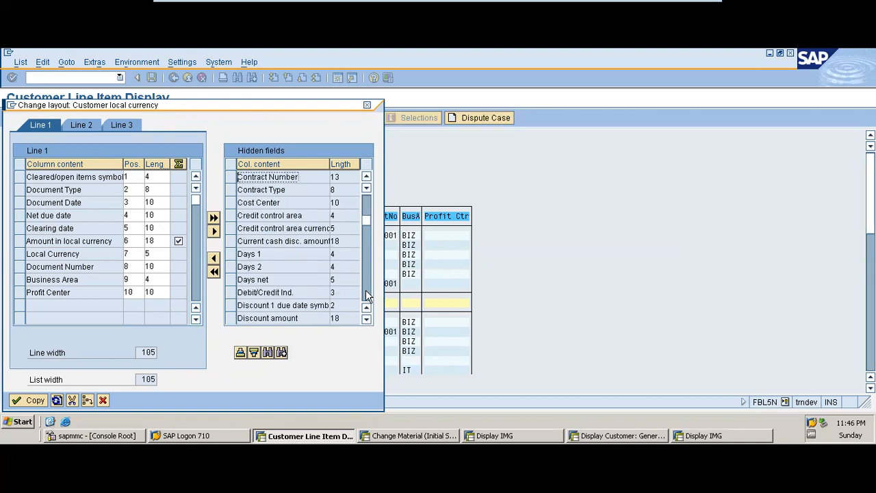
left_click(366, 296)
left_click(366, 296)
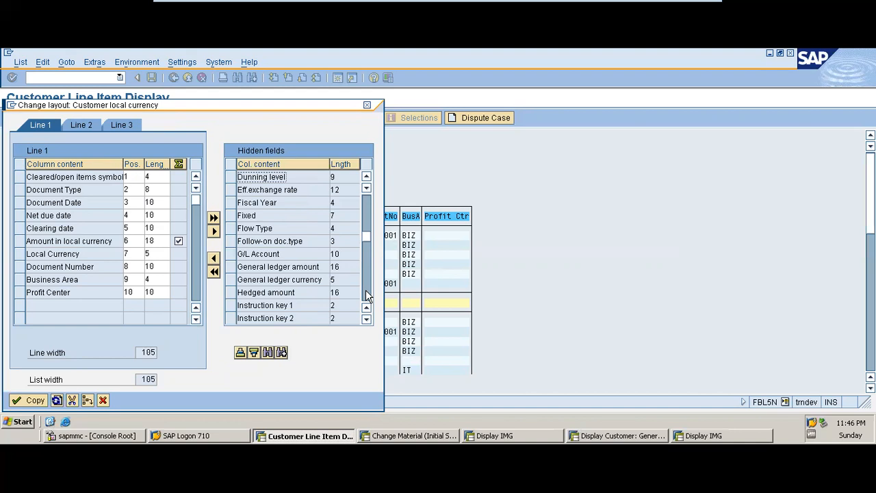
left_click(235, 203)
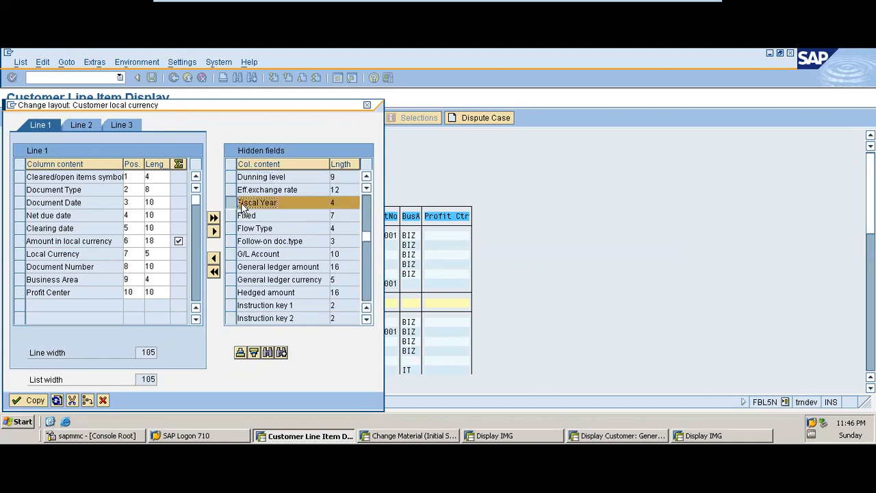
- Add Payment date and Posting Key to the selection of hidden fields
left_click(366, 284)
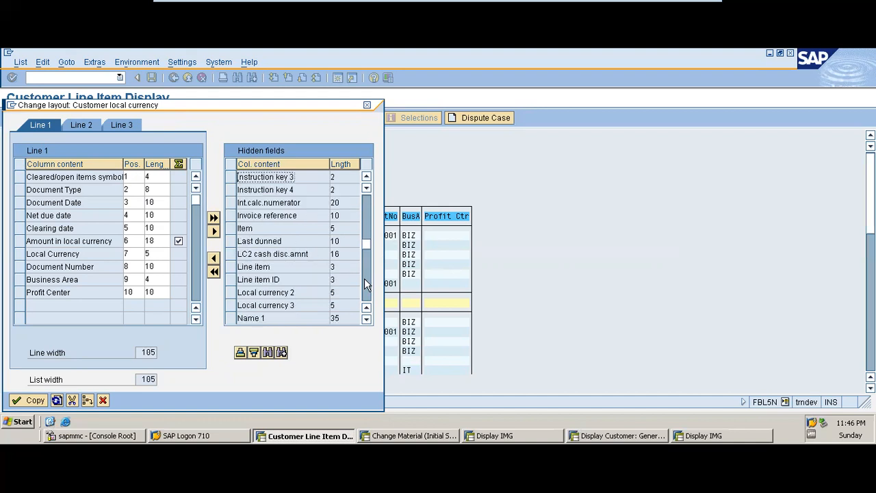
left_click(366, 284)
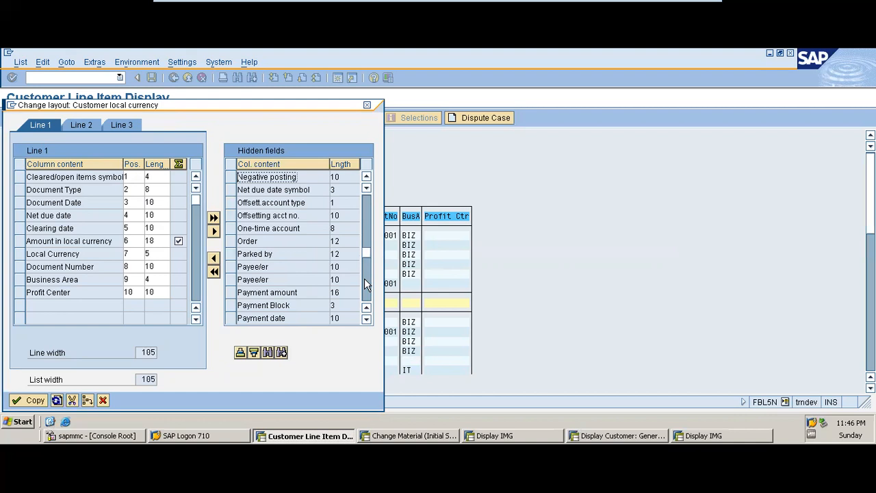
left_click(367, 320)
left_click(366, 320)
left_click(367, 320)
left_click(367, 321)
left_click(367, 320)
left_click(367, 320)
left_click(367, 321)
left_click(366, 321)
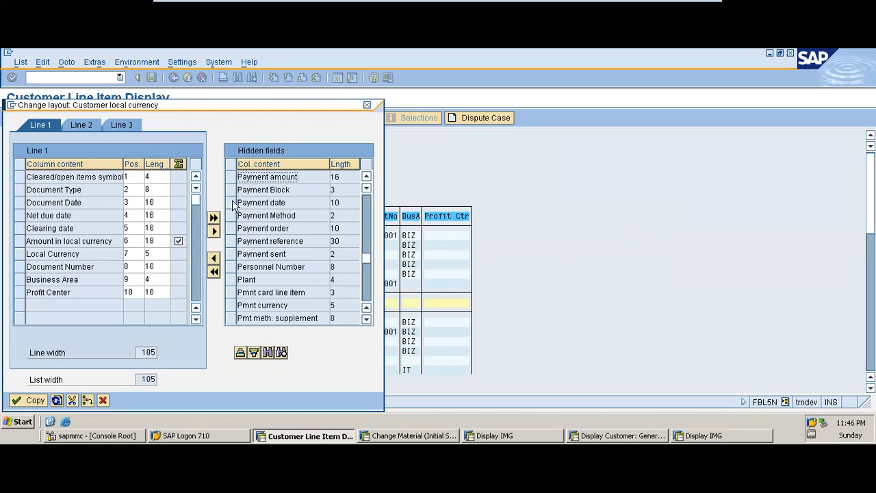
left_click(236, 217)
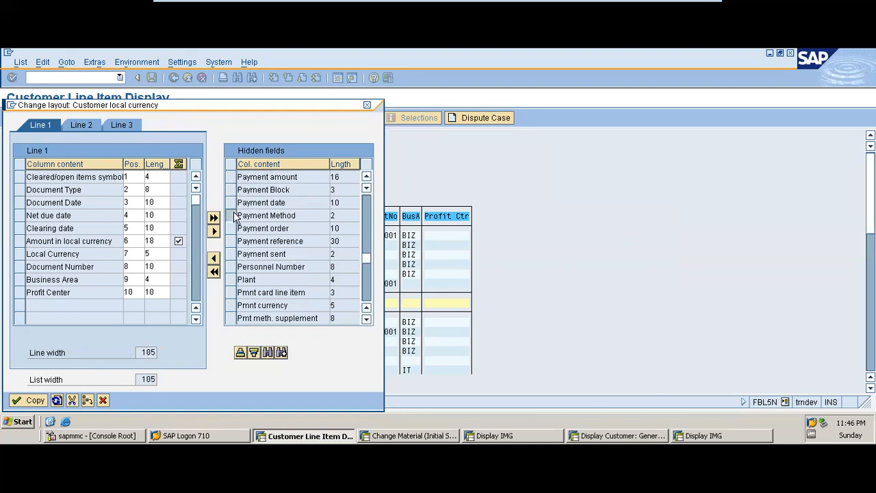
left_click(233, 202)
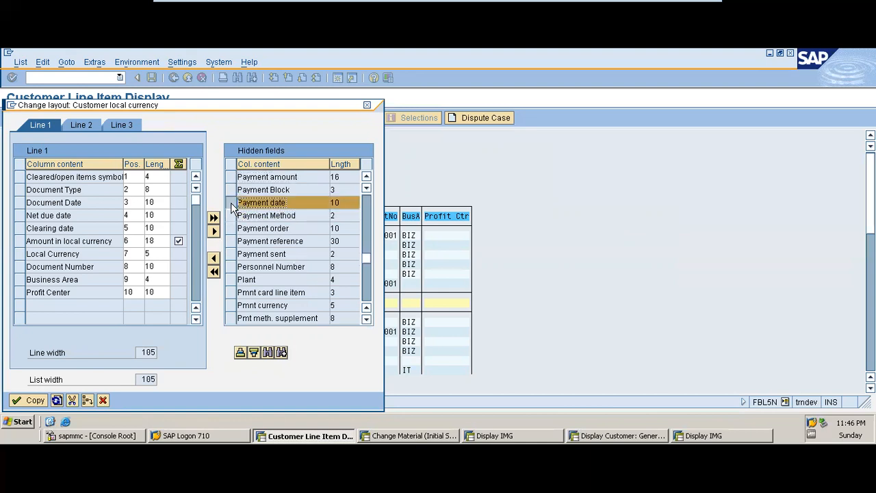
left_click(367, 292)
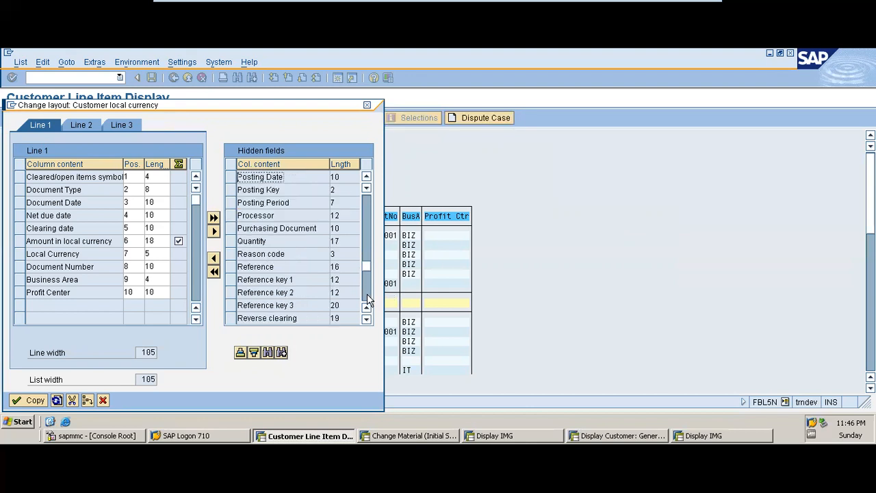
left_click(236, 193)
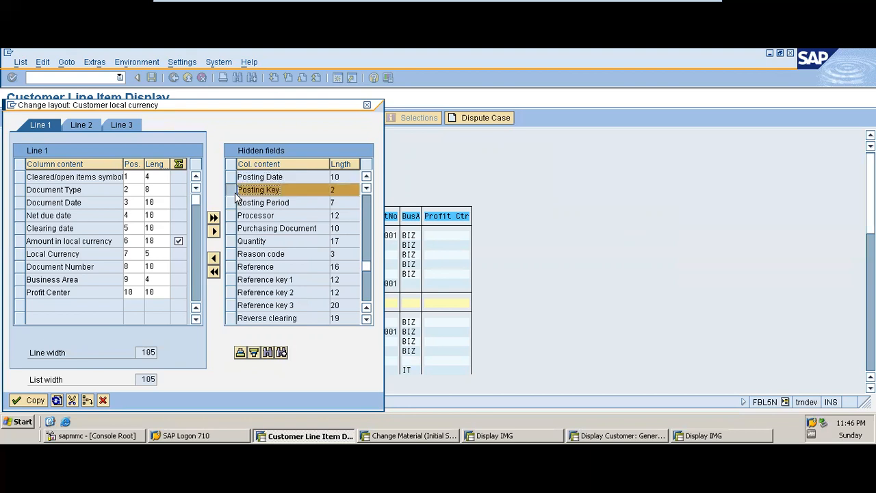
- Add Invoice reference to the selection, move all selected hidden fields into the displayed columns and apply the layout
left_click(369, 304)
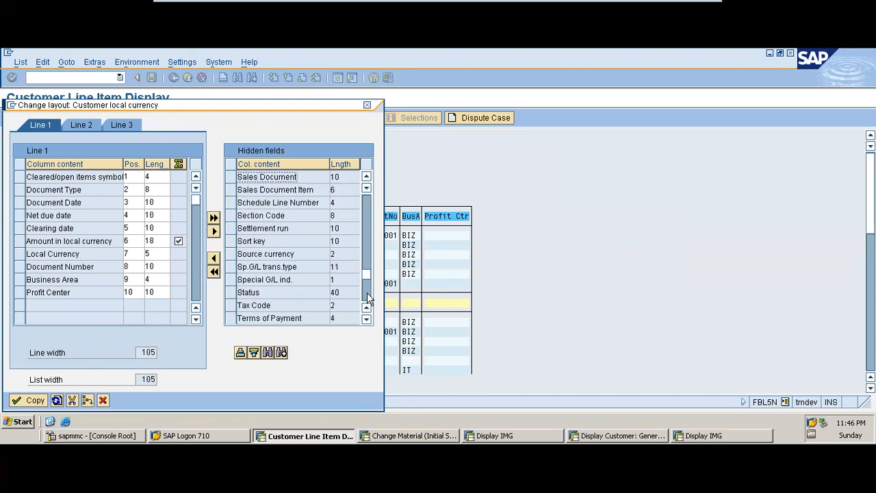
left_click(368, 298)
left_click(367, 299)
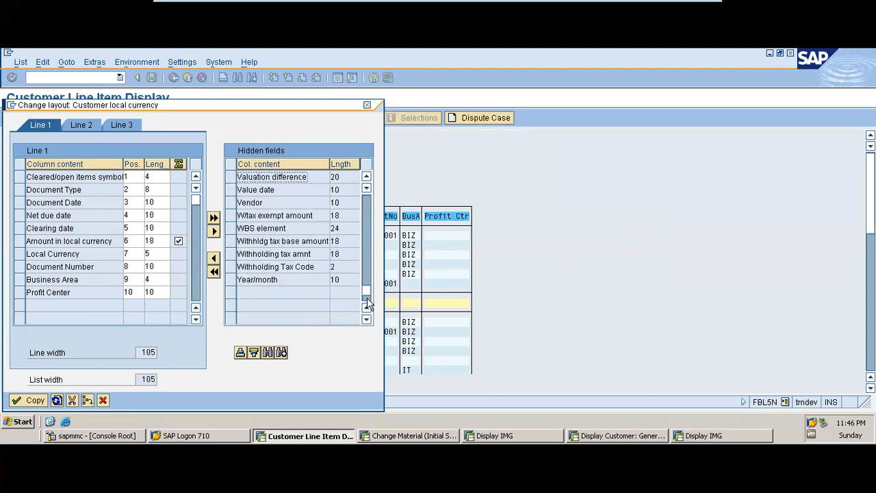
left_click(366, 212)
left_click(367, 212)
left_click(366, 212)
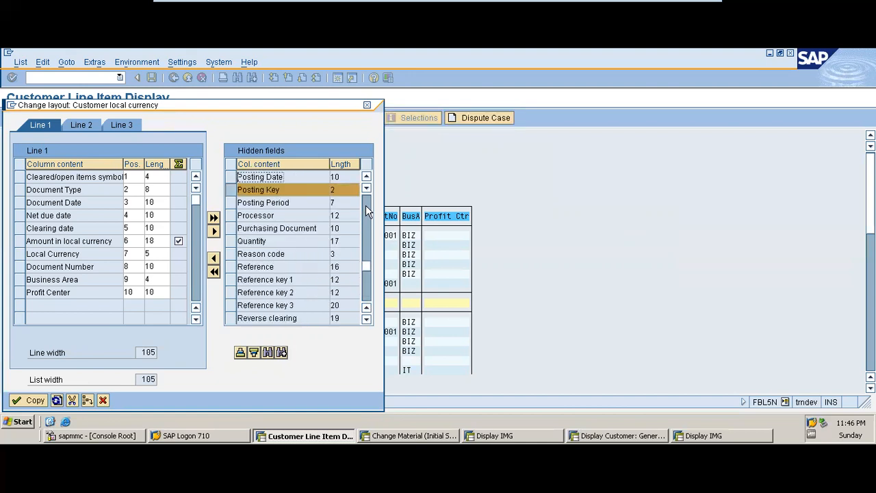
left_click(367, 212)
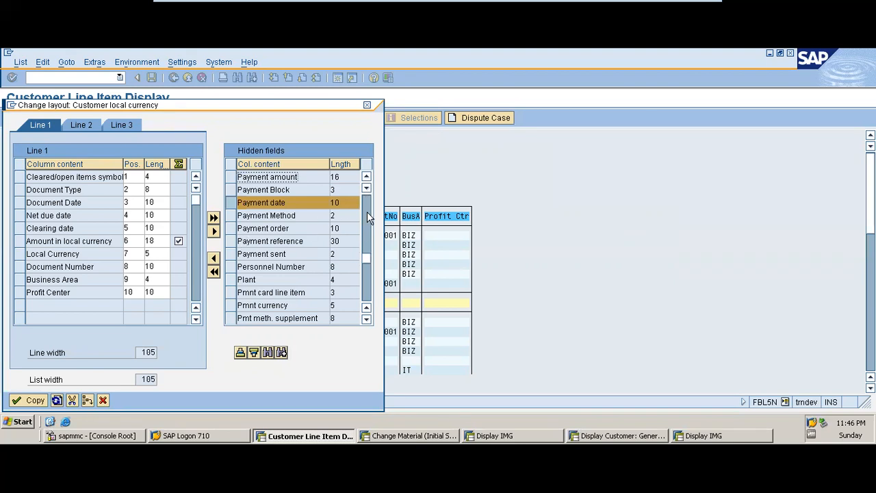
left_click(368, 204)
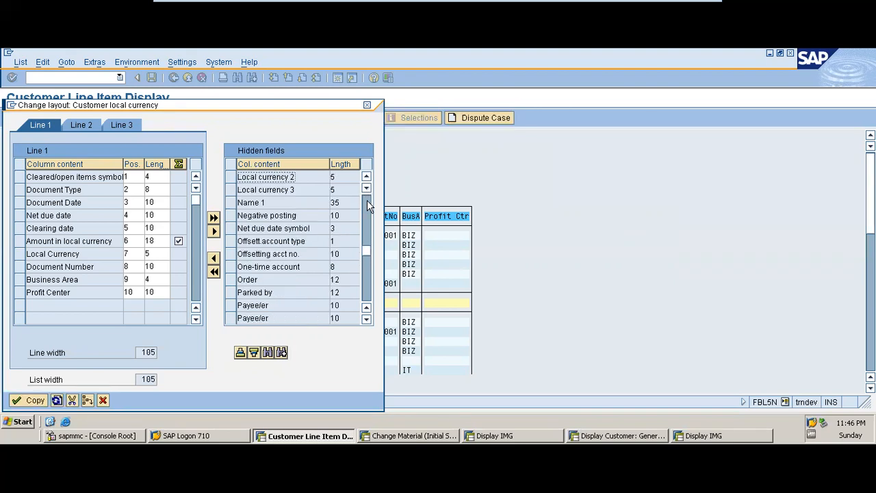
left_click(367, 199)
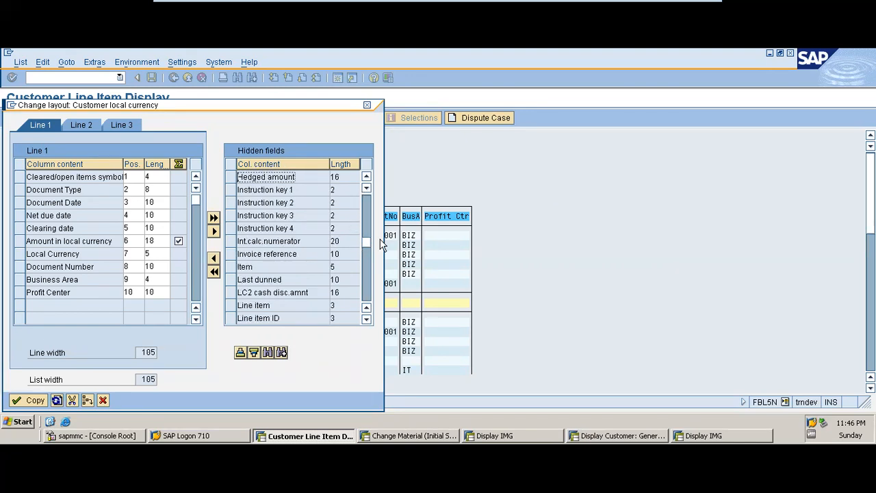
left_click(237, 257)
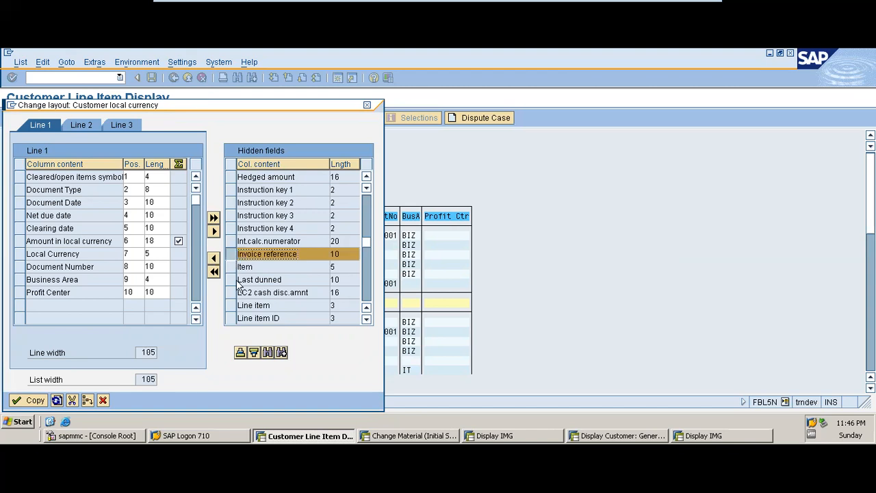
left_click(214, 260)
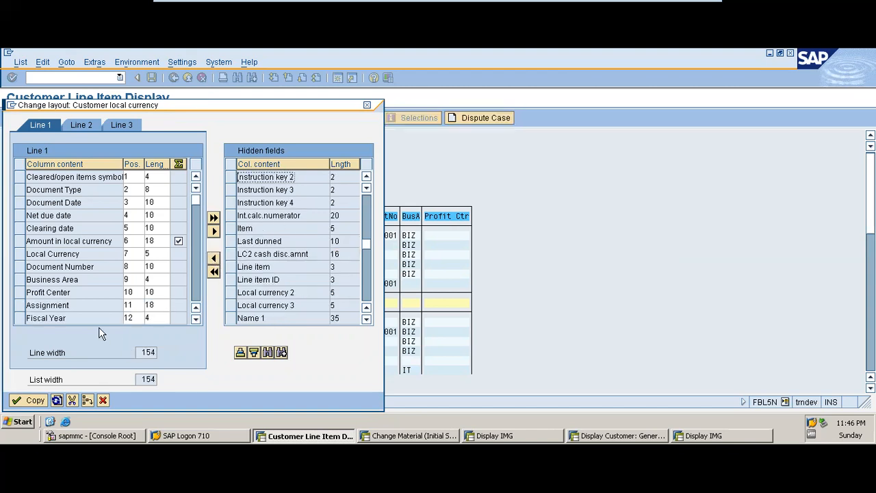
left_click(31, 399)
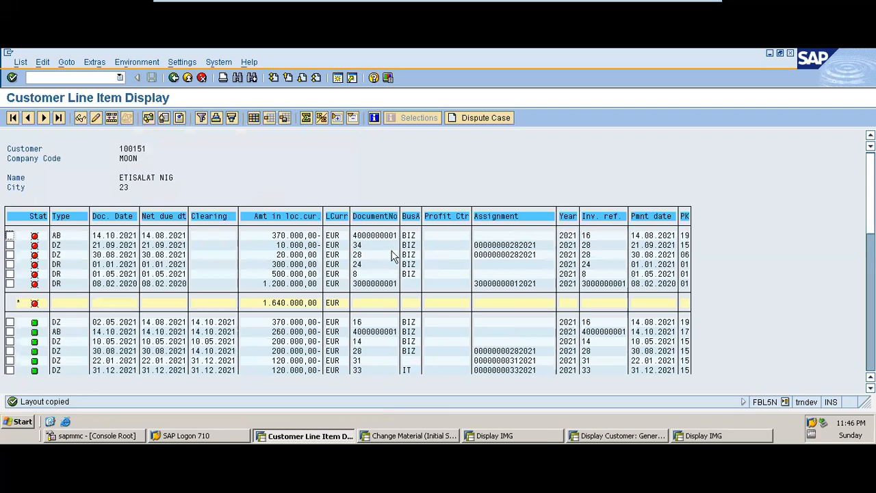
- Save the current column arrangement as the user-specific layout MOON1, overwriting the existing layout
left_click(286, 120)
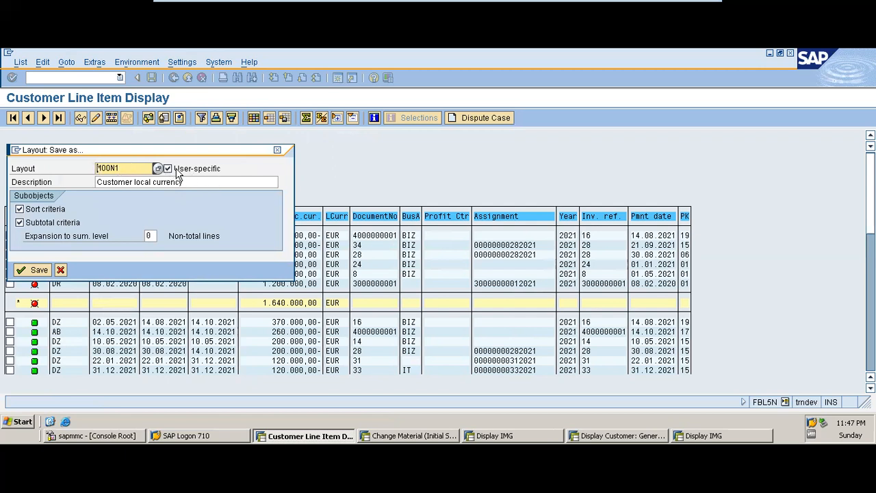
left_click(39, 270)
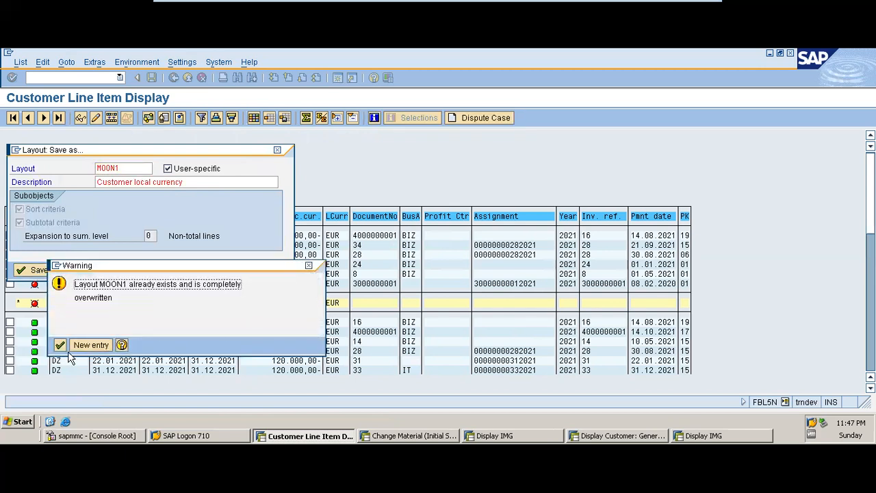
left_click(63, 348)
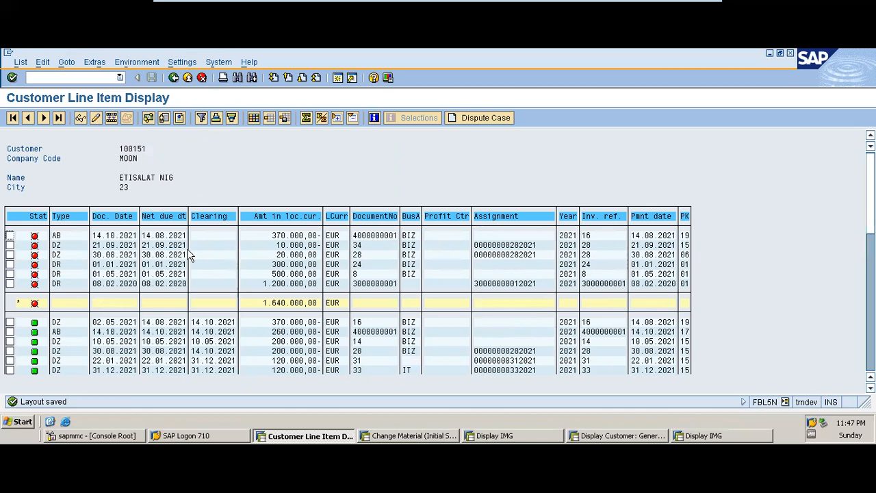
- Sort the line items by document date in ascending order, and refresh the list
left_click(120, 219)
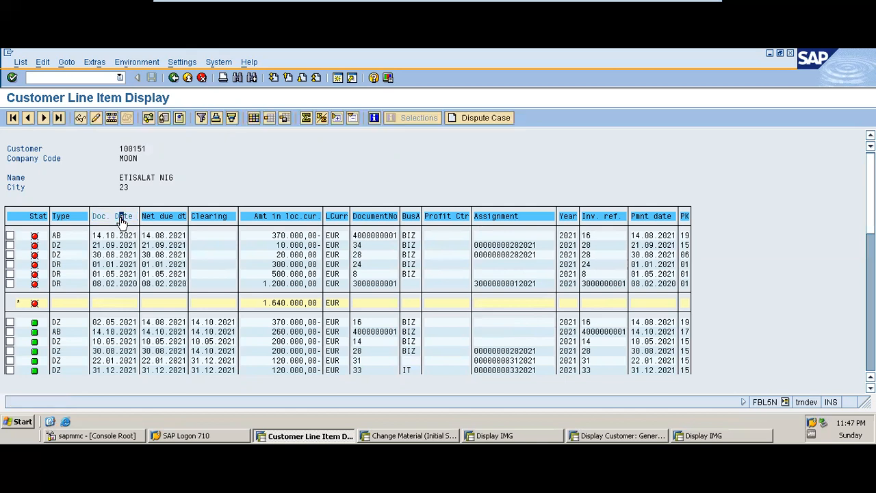
left_click(216, 120)
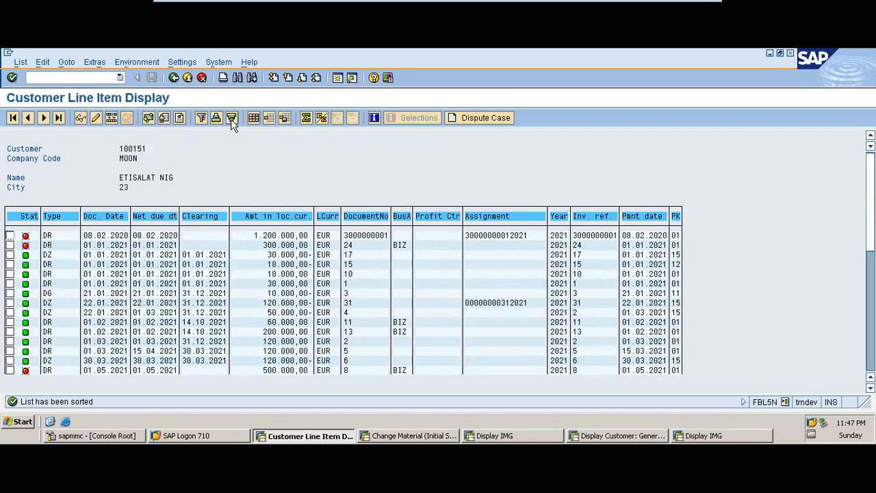
left_click(21, 61)
left_click(38, 92)
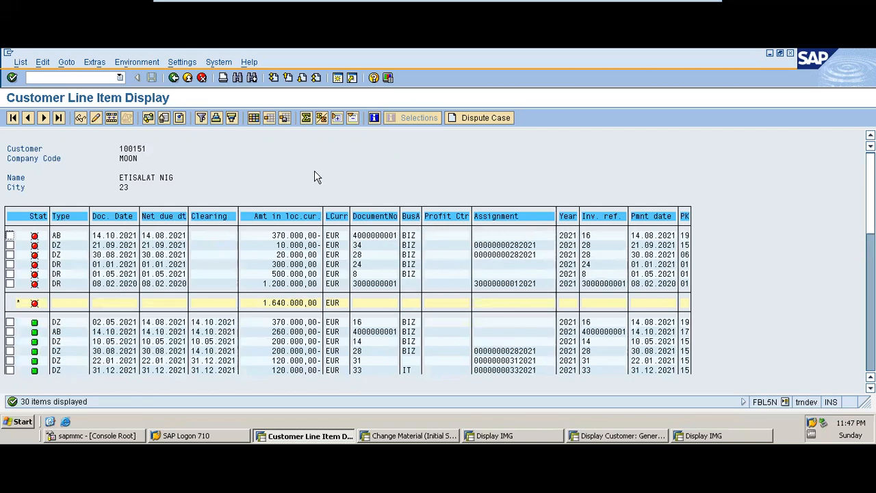
- Try to total the Document Date column and the Document Number column of the line item list
left_click(128, 216)
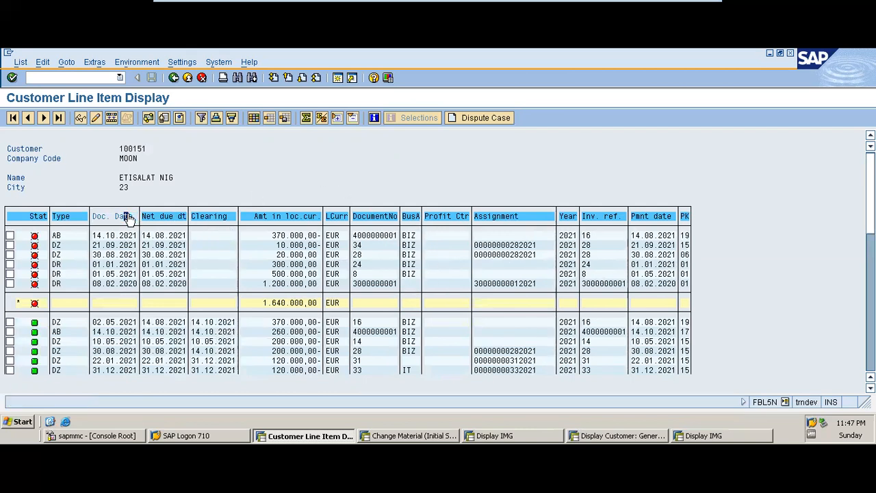
left_click(307, 119)
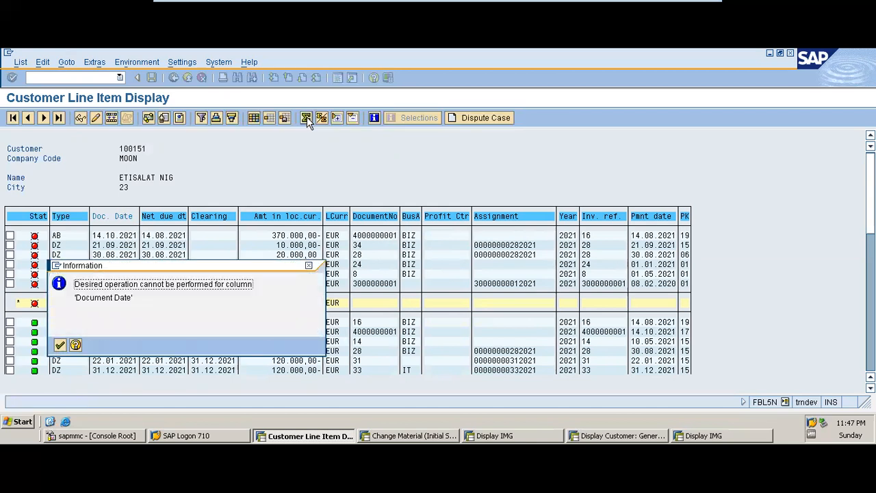
left_click(60, 344)
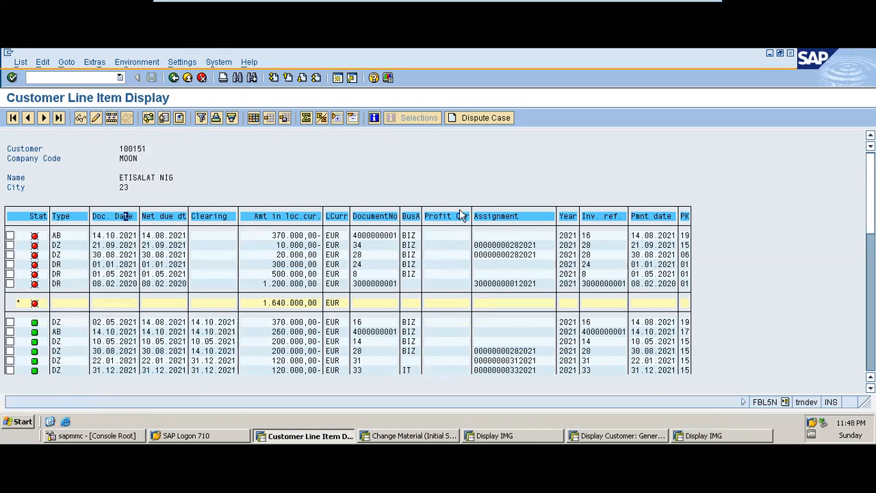
left_click(392, 216)
left_click(307, 118)
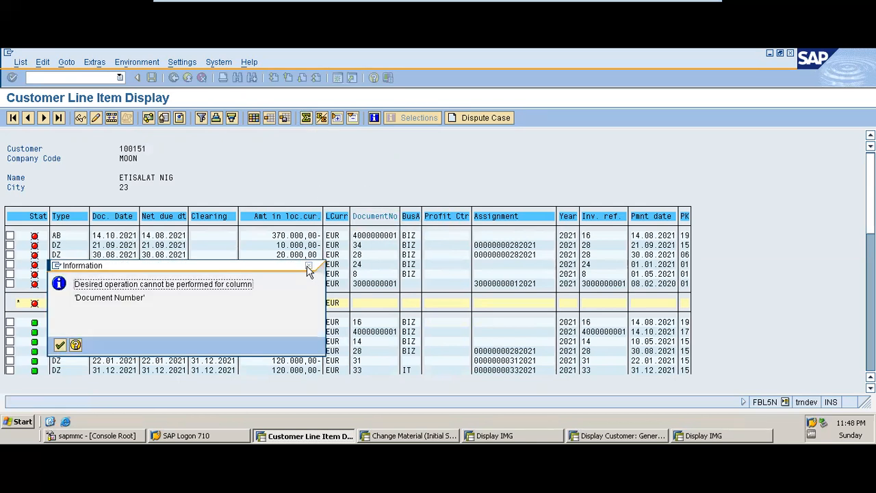
left_click(308, 266)
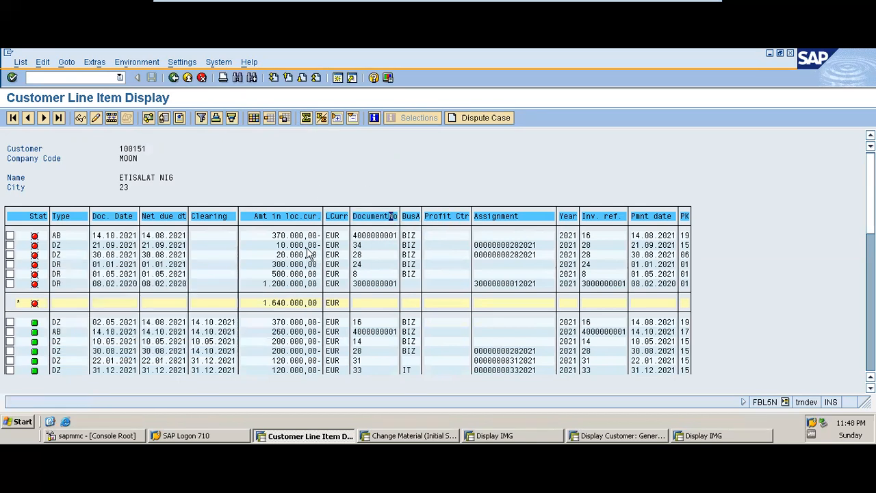
- Subtotal the customer line items by document number, and refresh the list to clear the subtotals
left_click(324, 118)
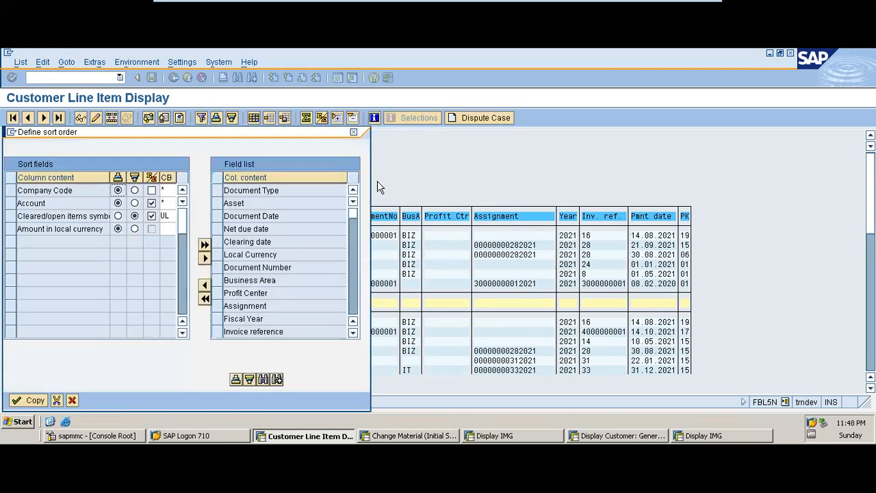
left_click(353, 132)
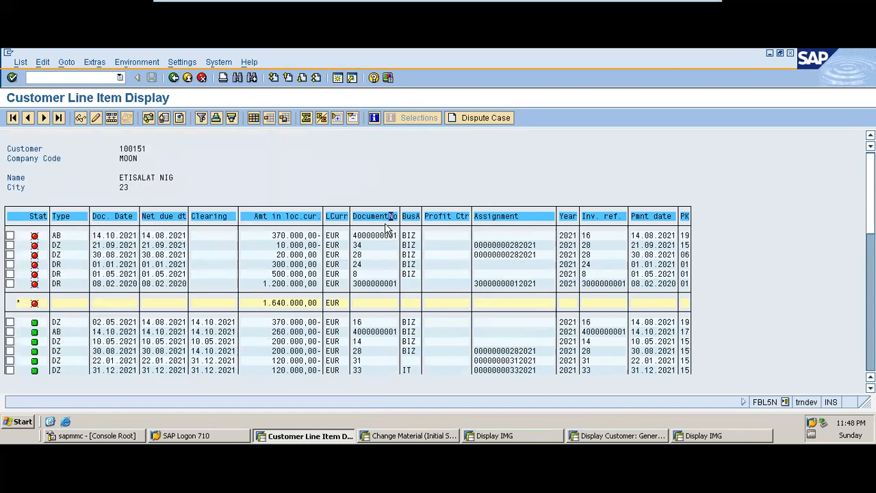
left_click(376, 216)
left_click(321, 117)
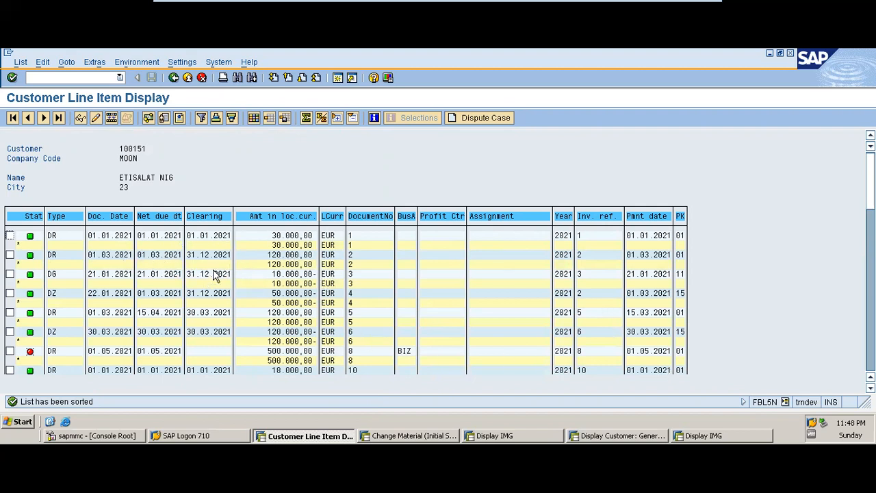
left_click(21, 62)
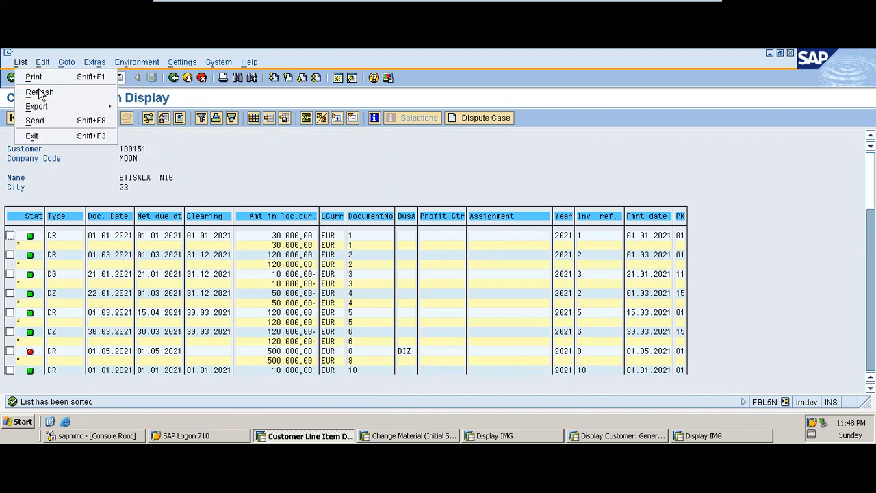
left_click(38, 90)
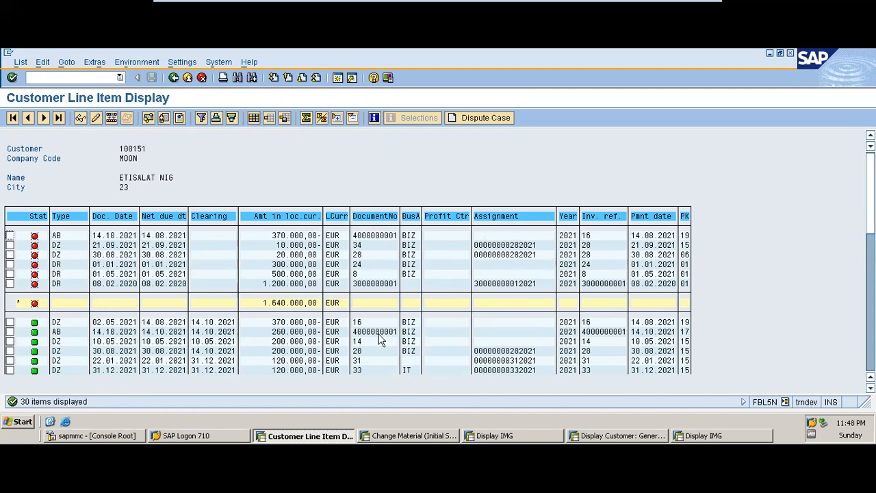
- Minimize the virtual machine window to switch to the MASTER DATA PRESENTATION slides in PowerPoint
mouse_move(553, 4)
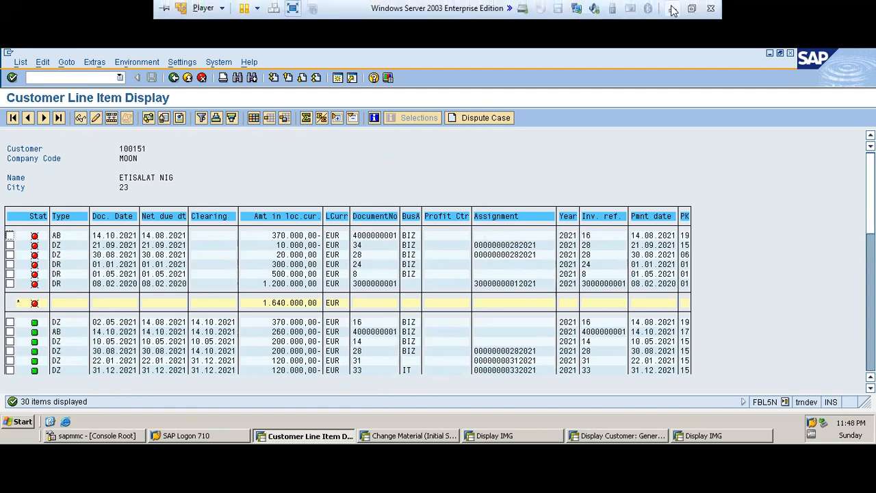
left_click(671, 8)
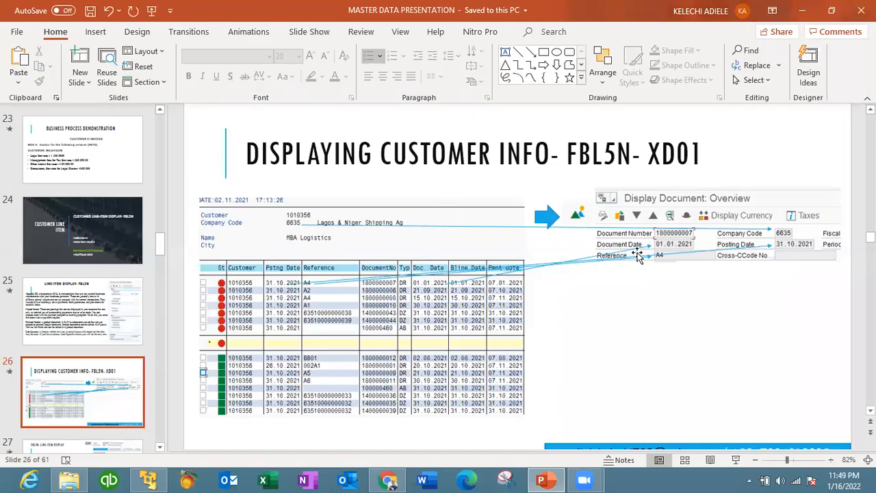